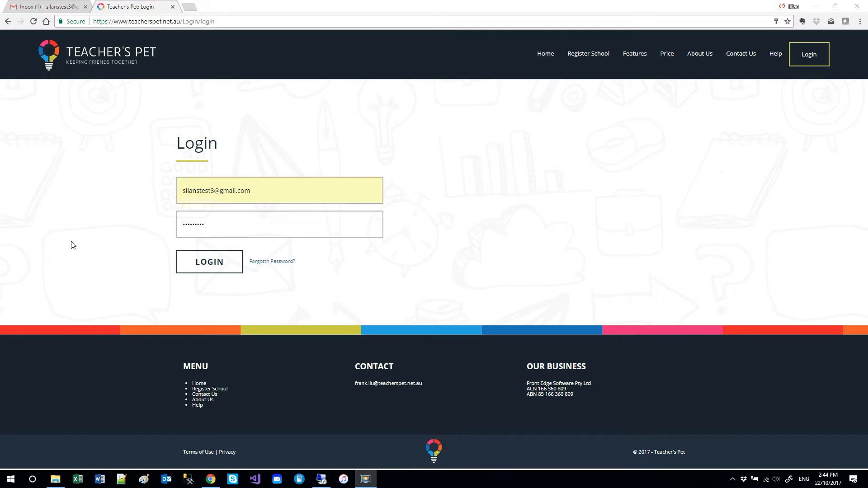
Log in with the filled-in credentials, choose the Teacher of Year 3 role and dismiss the attention notice
left_click(210, 264)
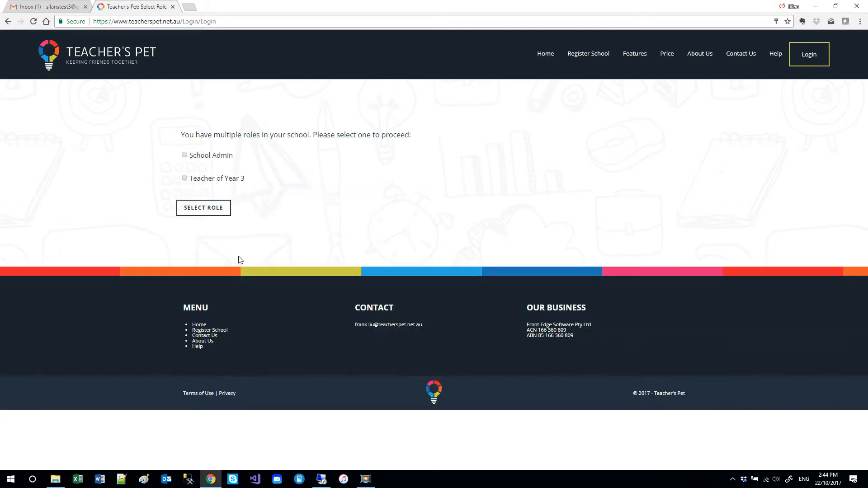
left_click(215, 183)
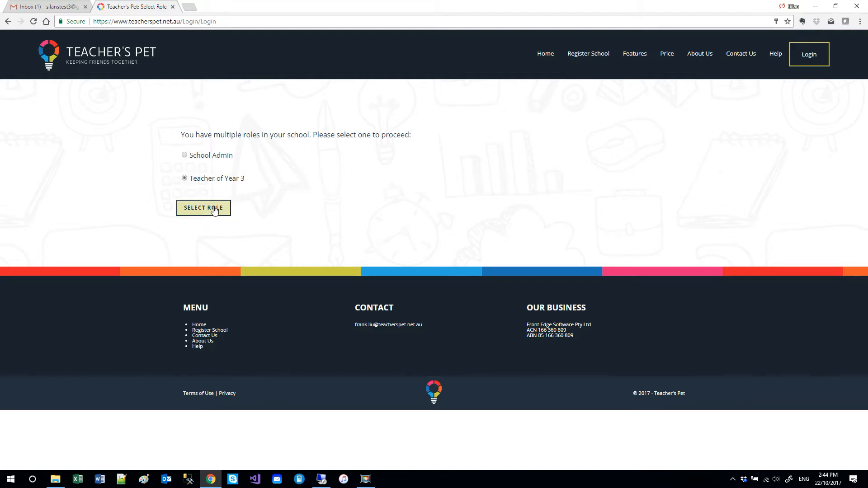
left_click(215, 209)
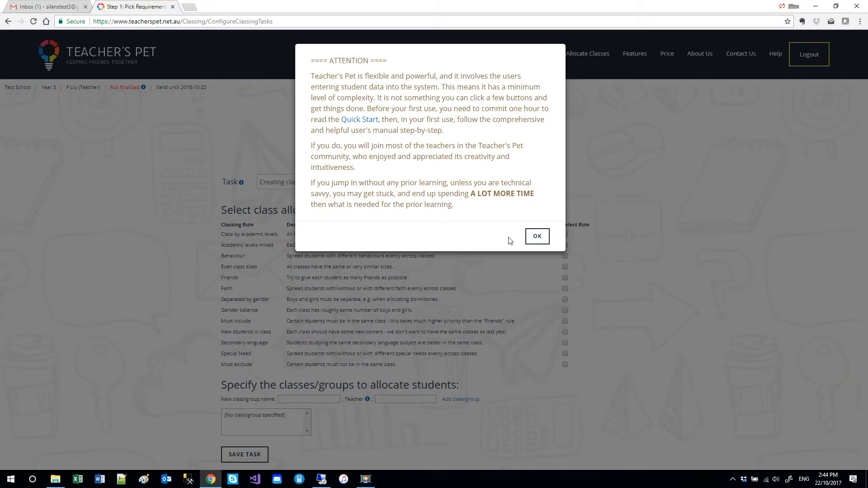
left_click(542, 236)
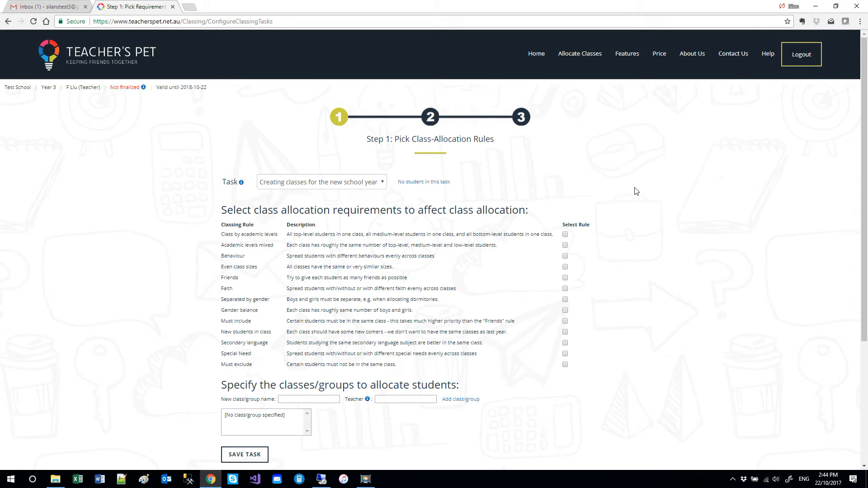
Select the rules Academic levels mixed, Even class sizes, Friends, Gender balance, New students in class, Secondary language and Must exclude
scroll(635, 191, "down", 4)
scroll(635, 191, "up", 2)
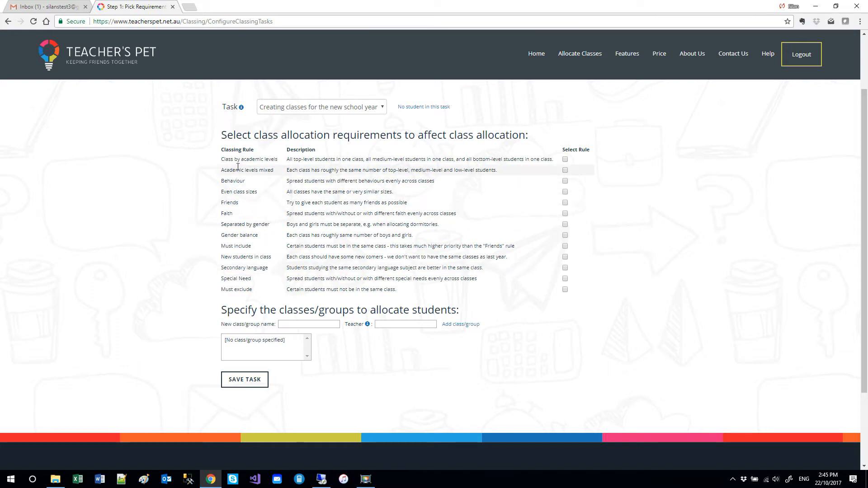
left_click(565, 171)
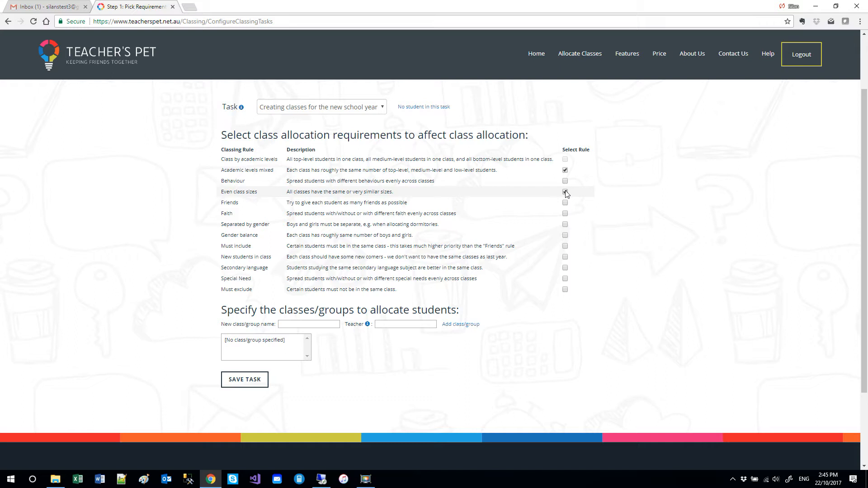
left_click(566, 204)
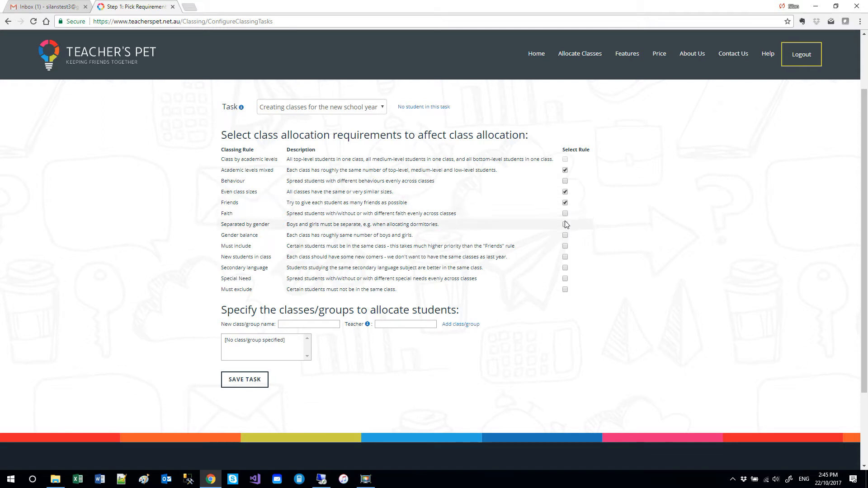
left_click(566, 236)
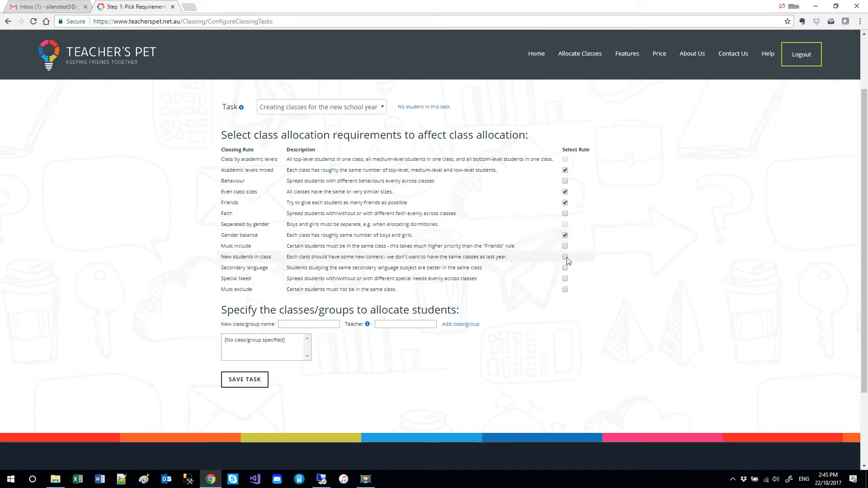
left_click(566, 258)
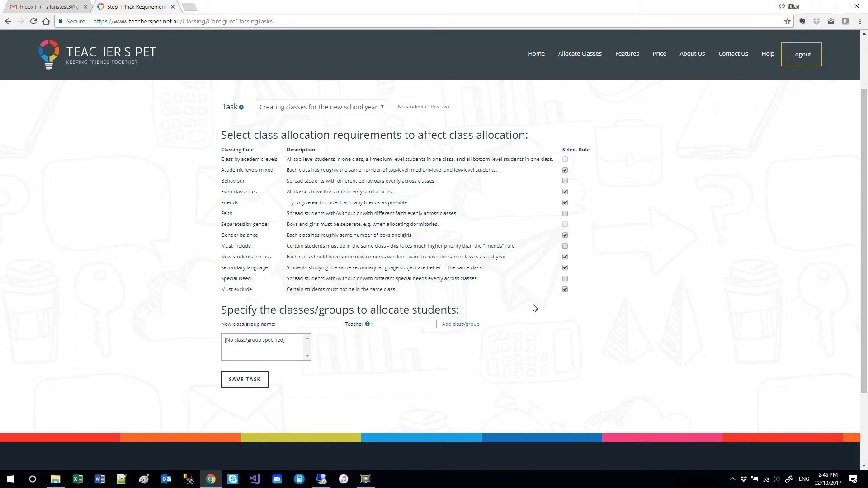
Add the classes 3A, 3B, 3C and 3D to allocate students to, and save the task
left_click(318, 325)
left_click(461, 324)
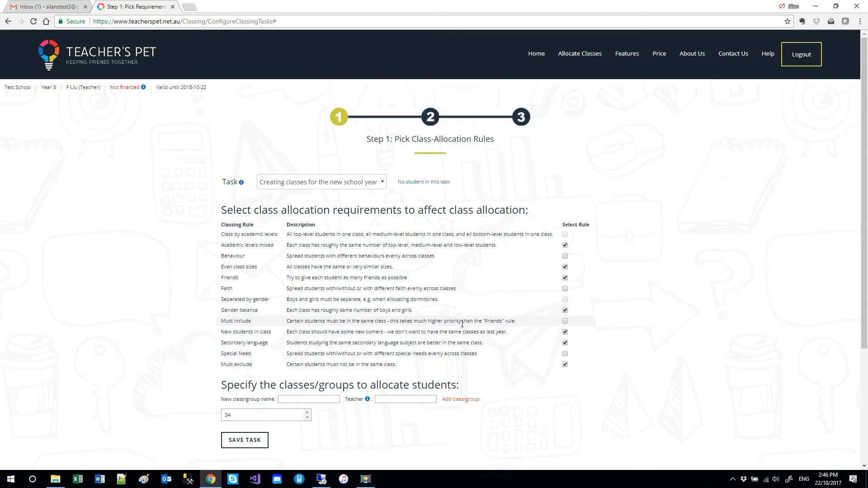
left_click(298, 396)
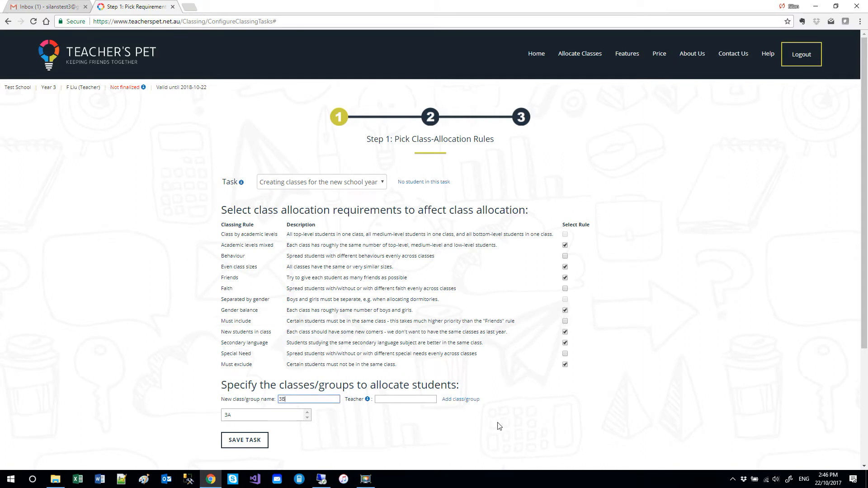
left_click(462, 400)
left_click(315, 400)
type("3C")
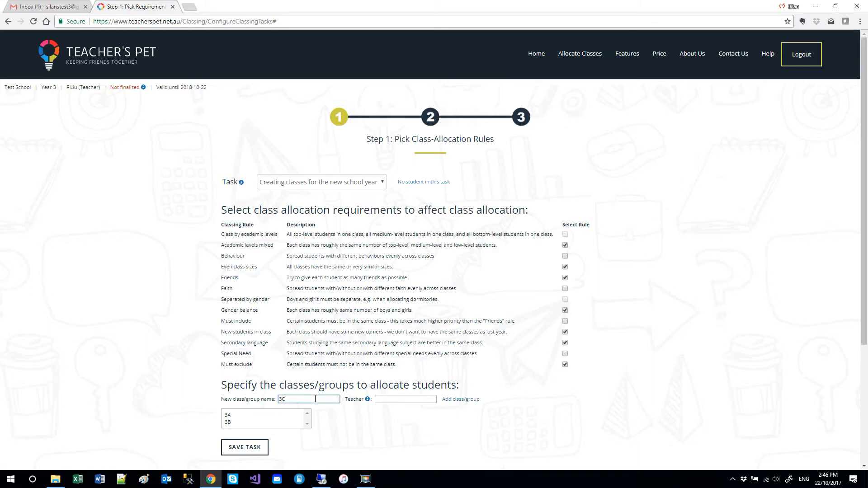
left_click(459, 400)
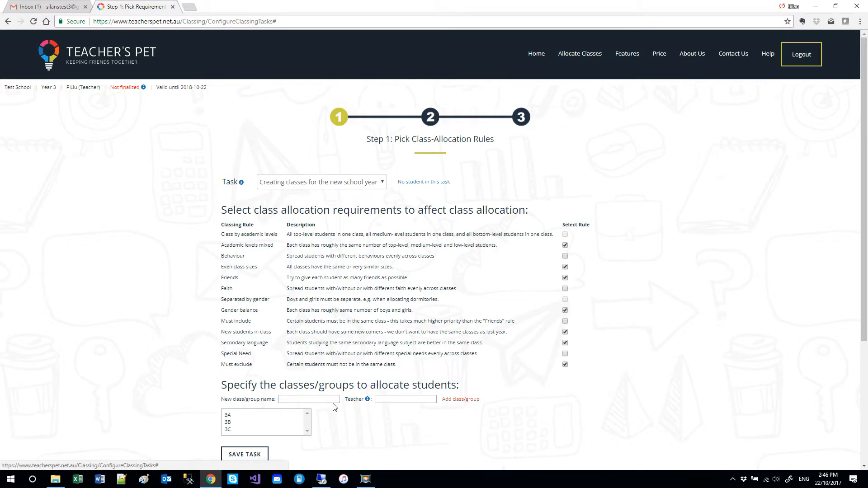
left_click(308, 401)
type("3D")
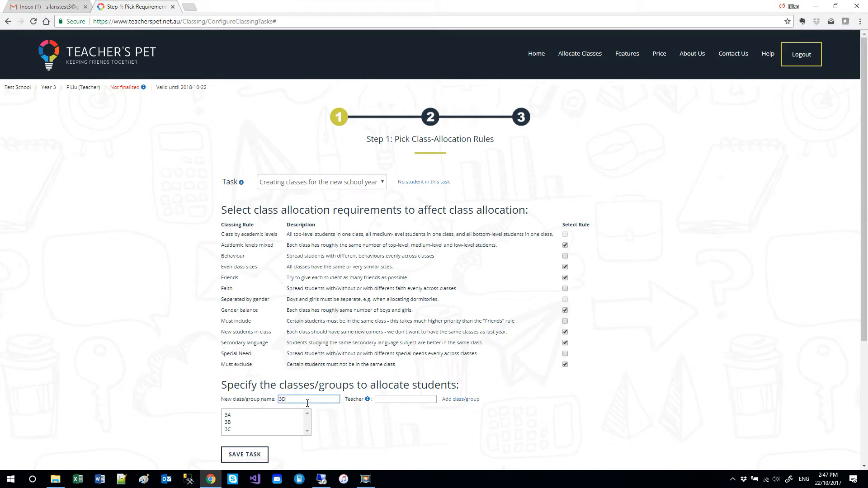
left_click(470, 400)
scroll(248, 437, "down", 2)
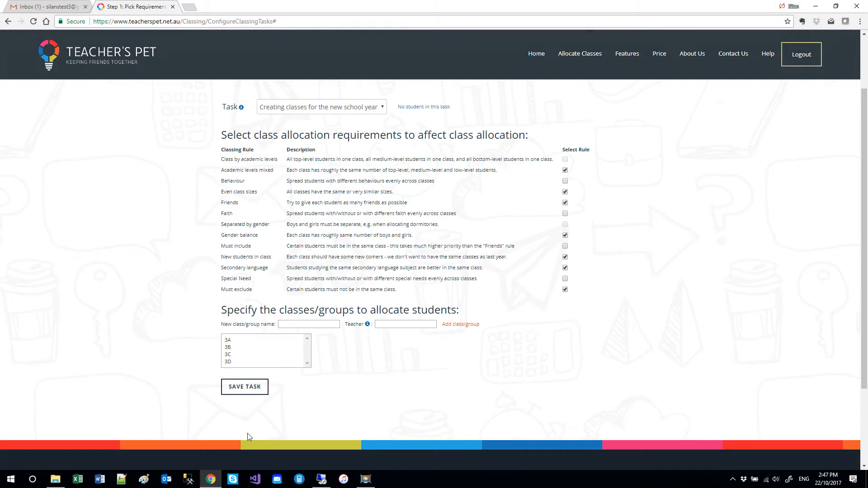
left_click(259, 392)
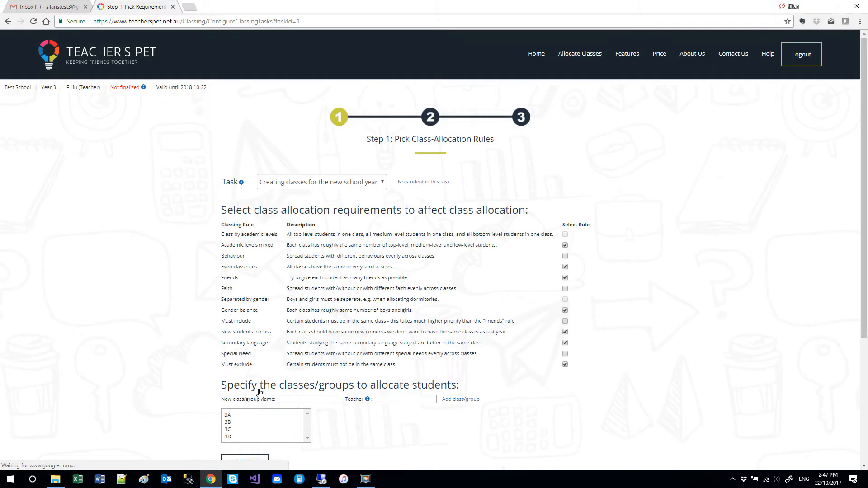
scroll(297, 258, "down", 2)
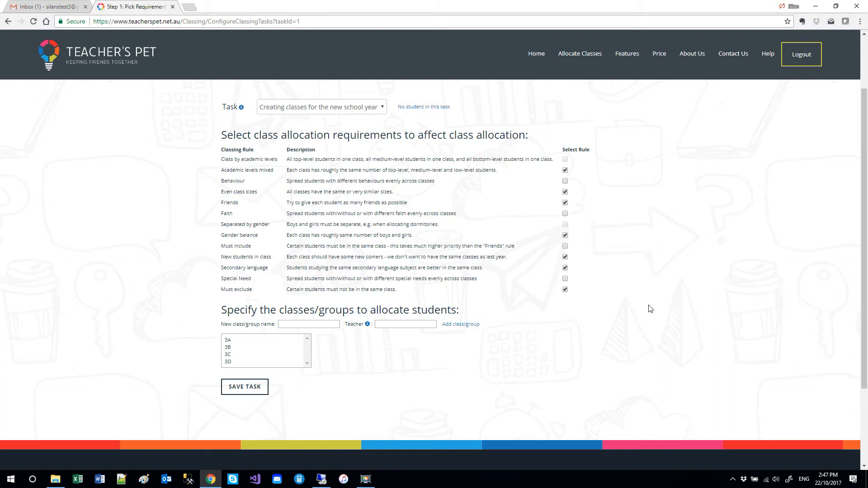
Proceed to Step 2: Data Input and go through the data upload instructions down to the file selection
scroll(650, 309, "up", 2)
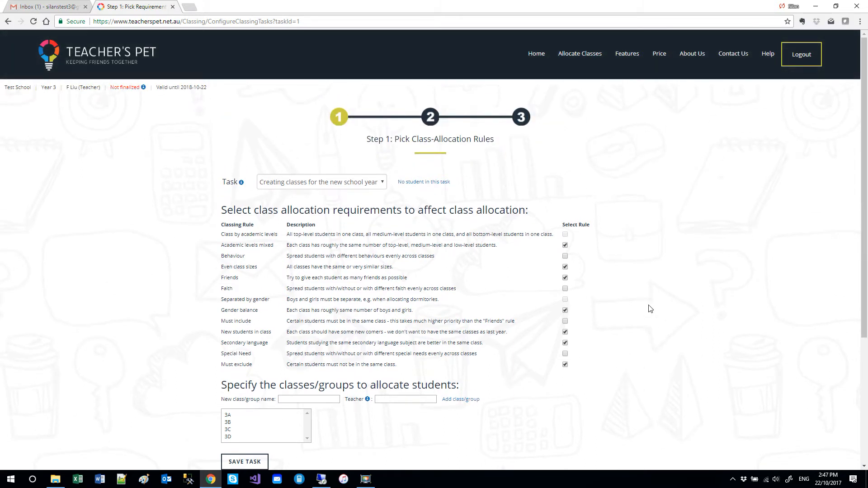
left_click(433, 120)
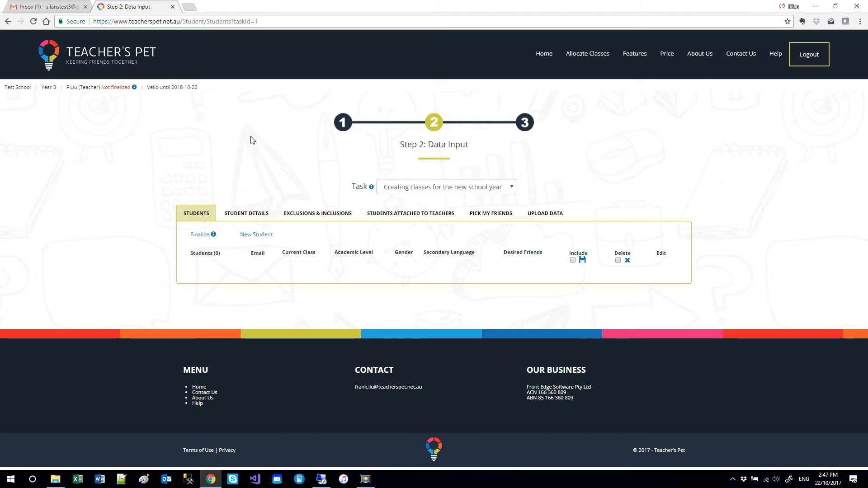
left_click(546, 213)
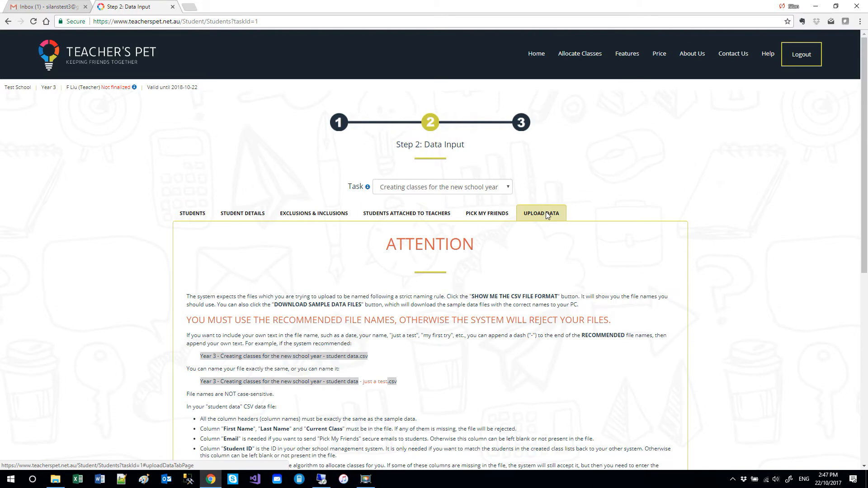
scroll(547, 215, "down", 3)
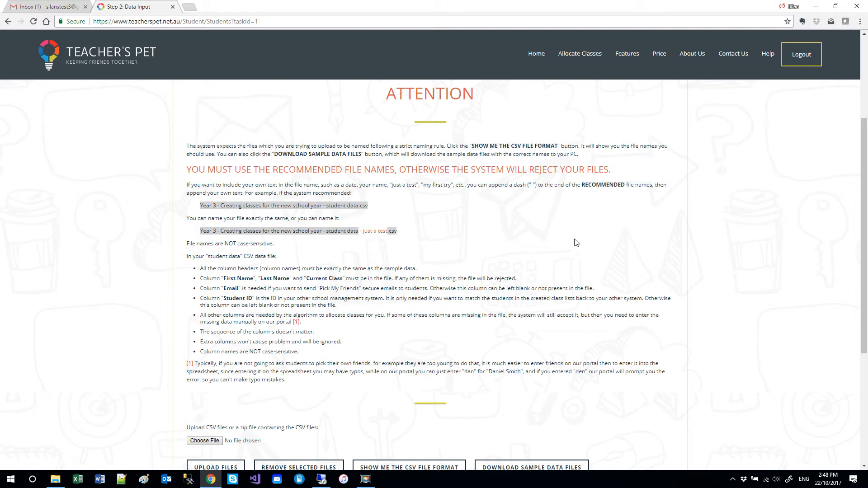
scroll(575, 243, "down", 3)
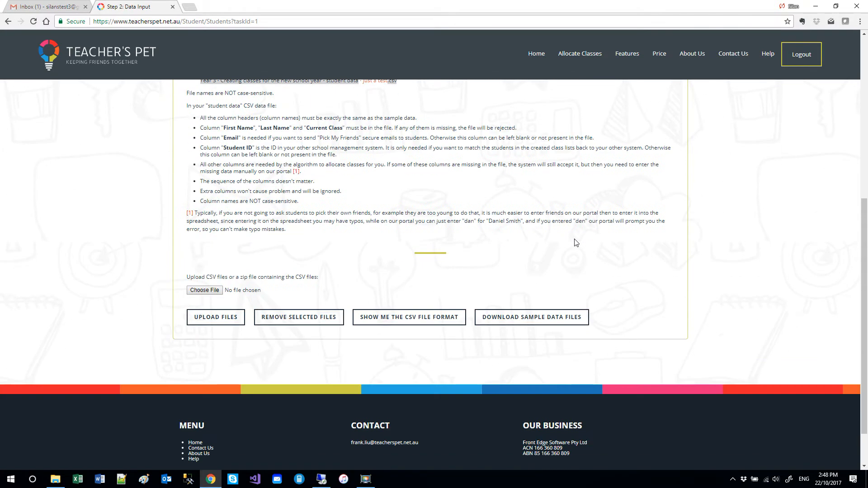
Upload the files "Year 3 - Creating classes for the new school year - student data.csv" and "Year 3 - Creating classes for the new school year - exclusions and inclusions.csv"
left_click(207, 291)
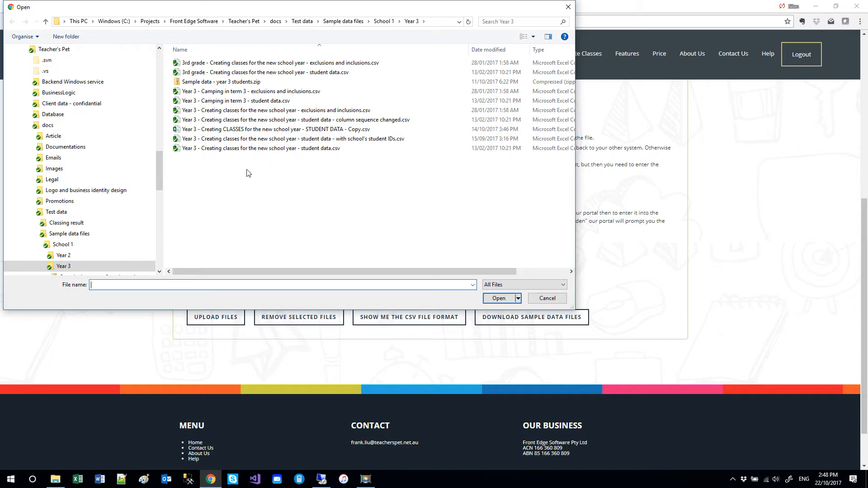
double_click(234, 148)
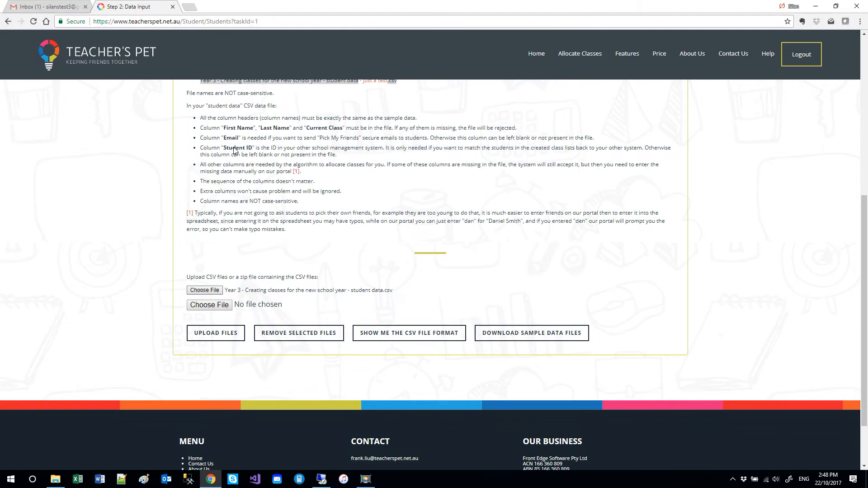
left_click(211, 305)
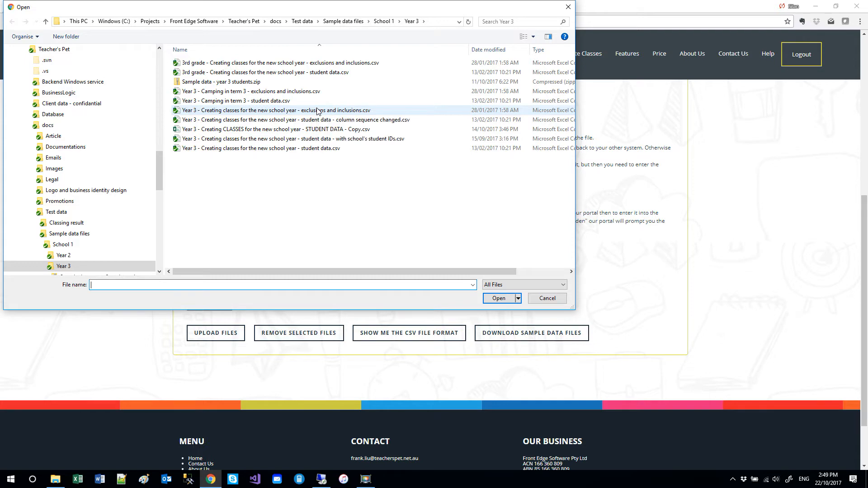
double_click(318, 111)
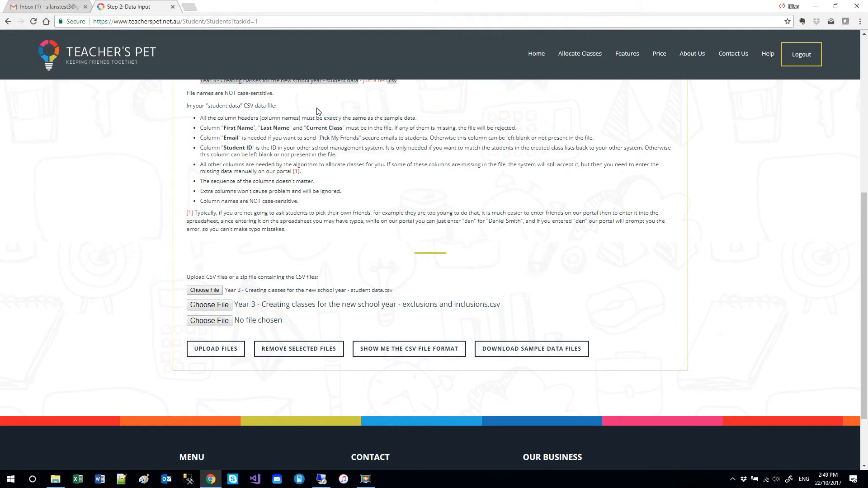
left_click(225, 350)
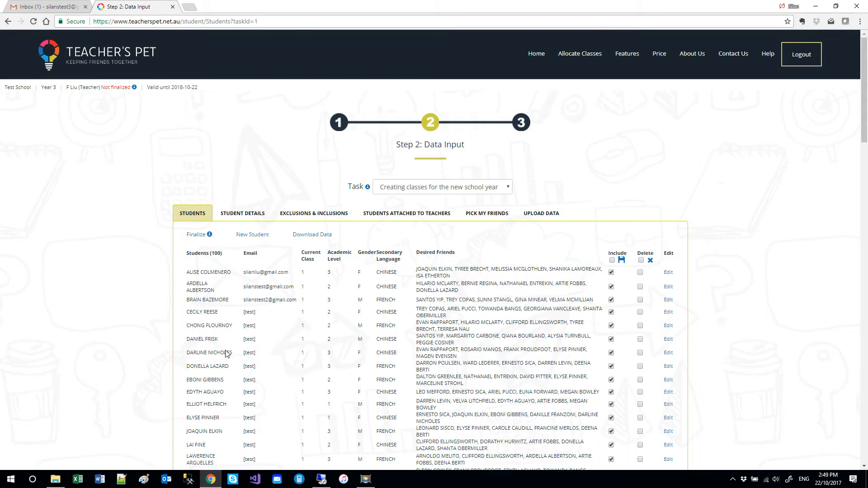
Review the uploaded student list and the number of students in its header
scroll(226, 353, "down", 10)
scroll(223, 268, "up", 10)
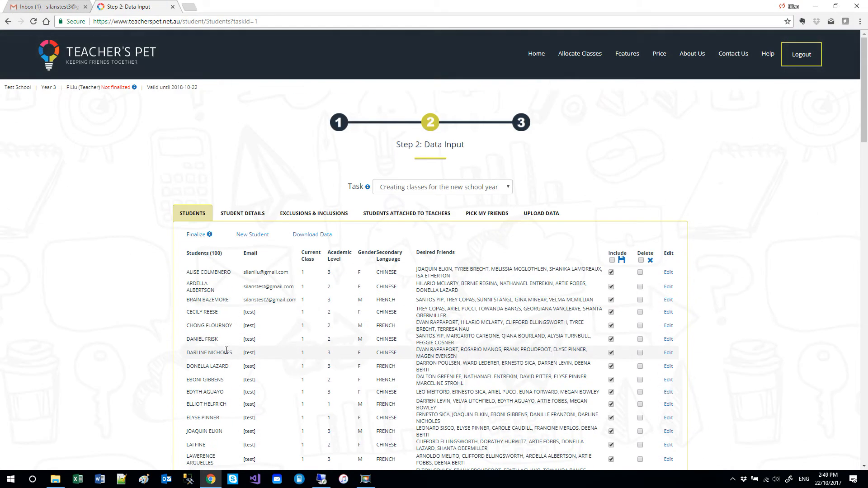
left_click_drag(210, 254, 222, 254)
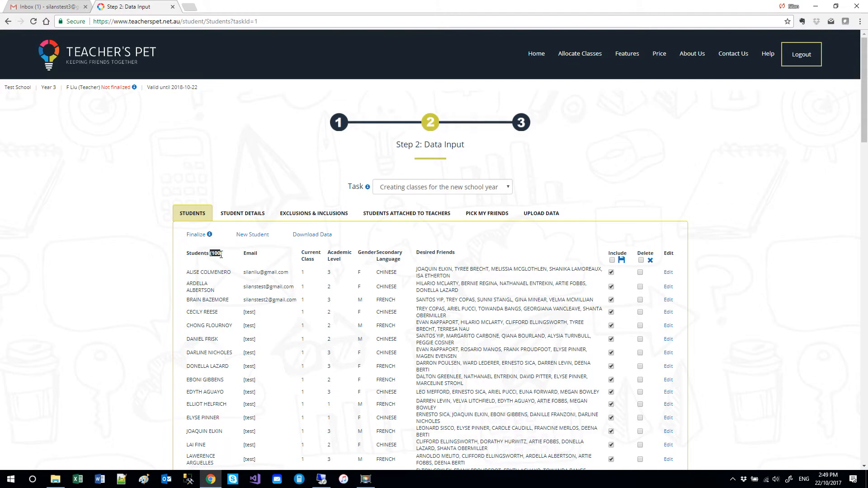
left_click(227, 258)
scroll(226, 258, "down", 20)
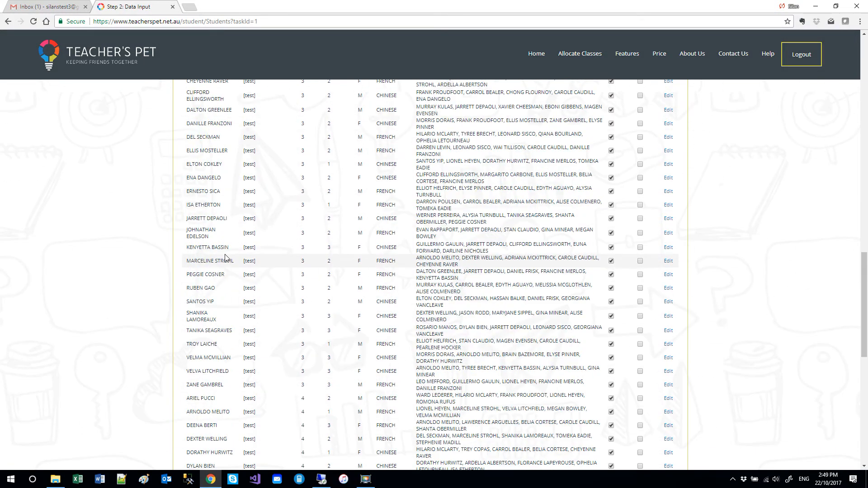
scroll(226, 257, "up", 20)
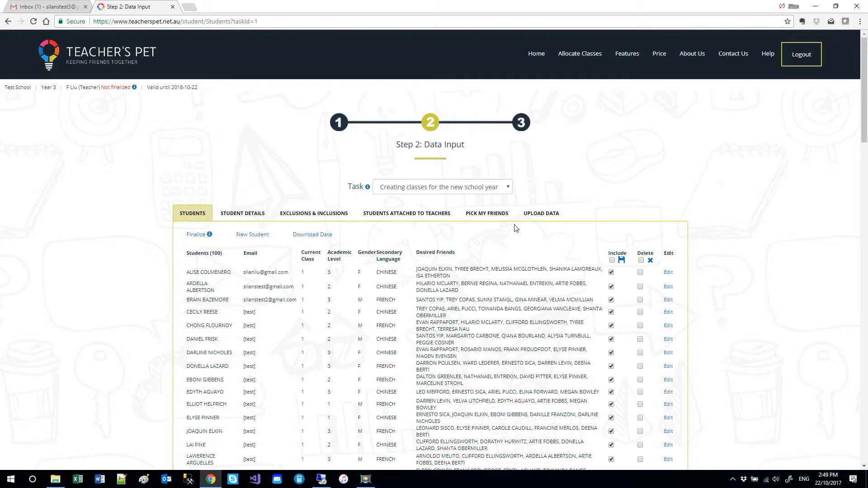
Examine the exclusions and inclusions, checking the students in the first two "Must NOT be in the same class" groups
left_click(315, 216)
scroll(401, 280, "down", 5)
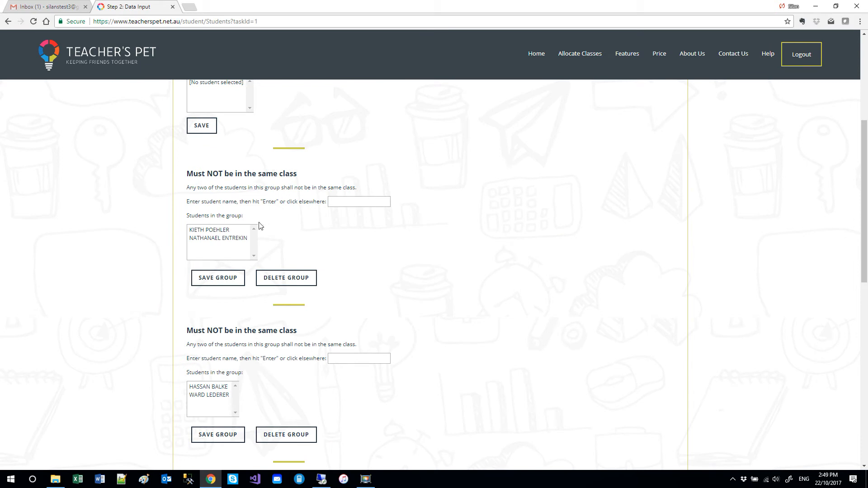
left_click(216, 230)
left_click(213, 238)
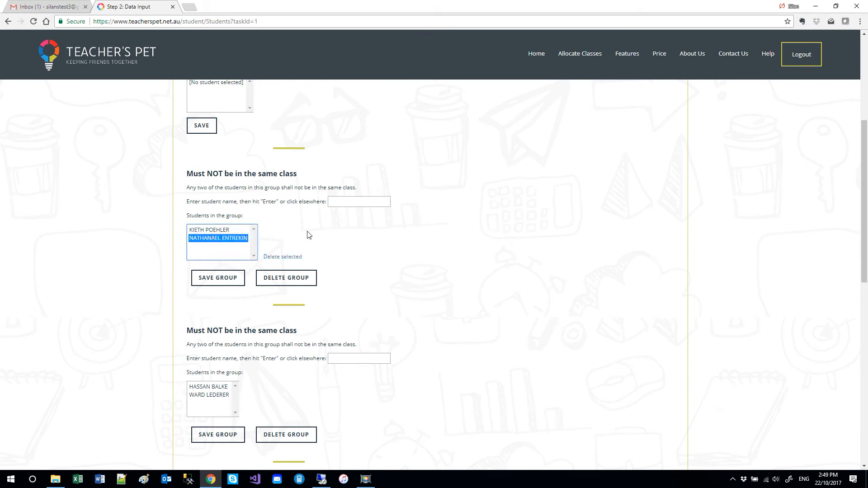
scroll(393, 239, "down", 3)
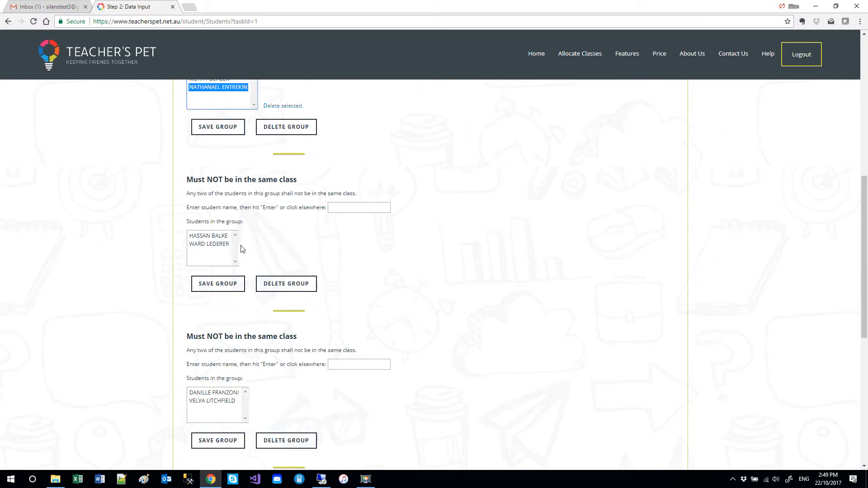
left_click(213, 236)
left_click(210, 244)
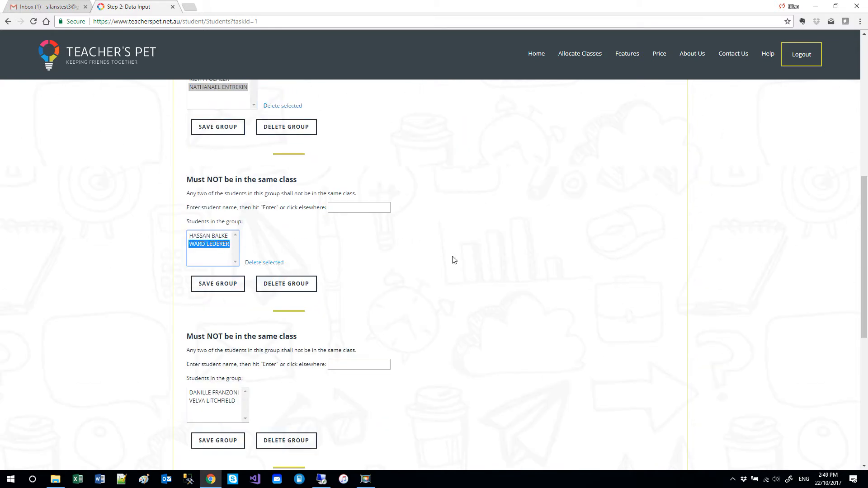
Return to the data upload instructions and display the required CSV file format
scroll(454, 260, "up", 8)
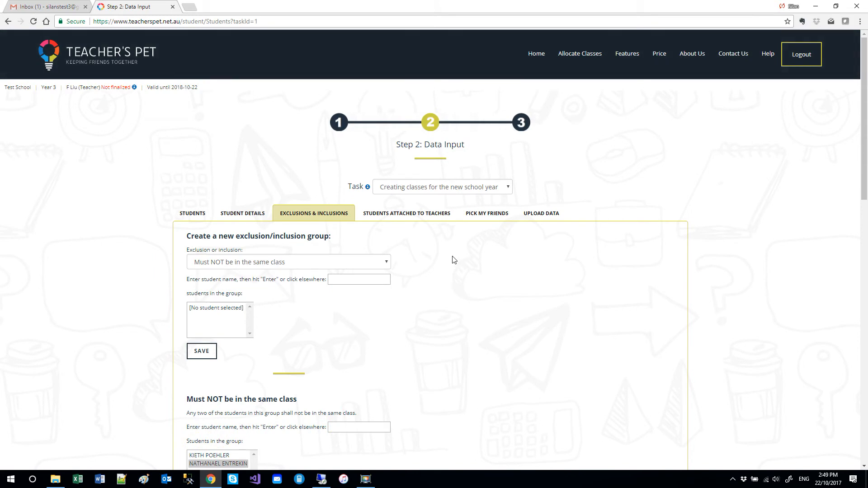
left_click(546, 215)
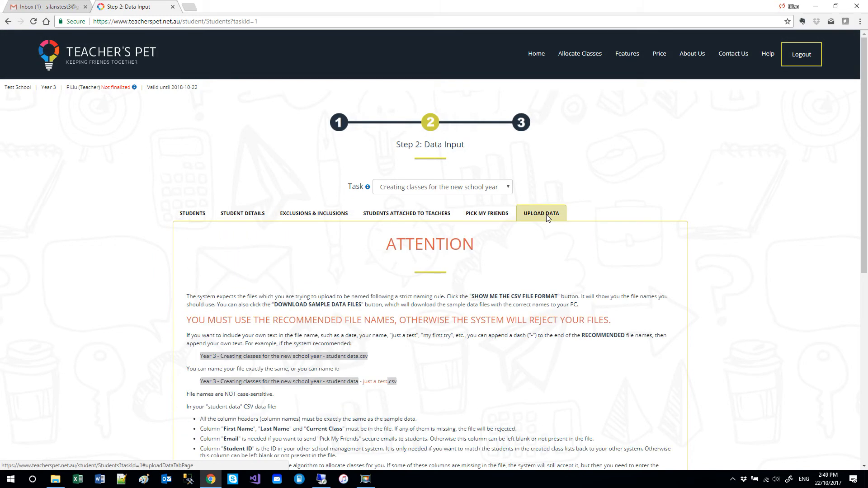
scroll(552, 253, "down", 5)
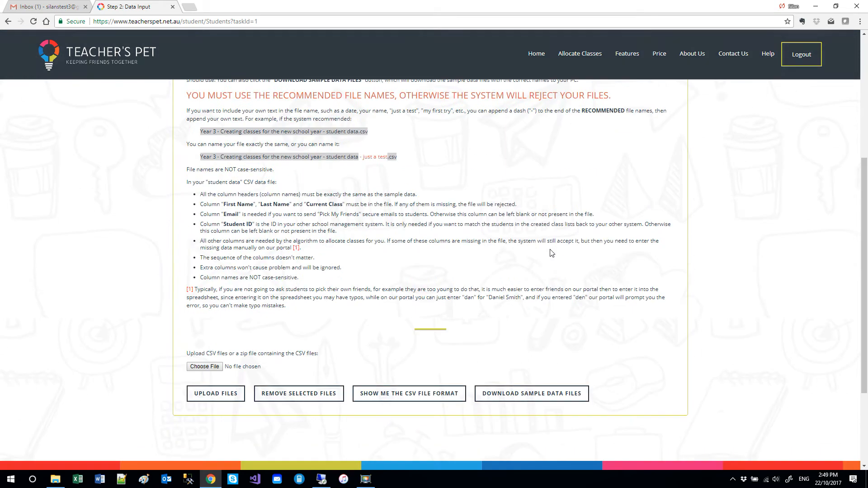
scroll(552, 253, "down", 2)
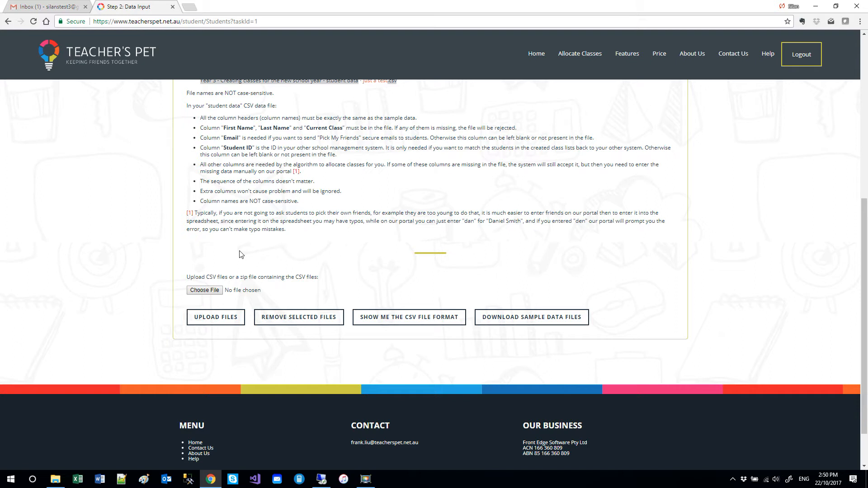
left_click(388, 323)
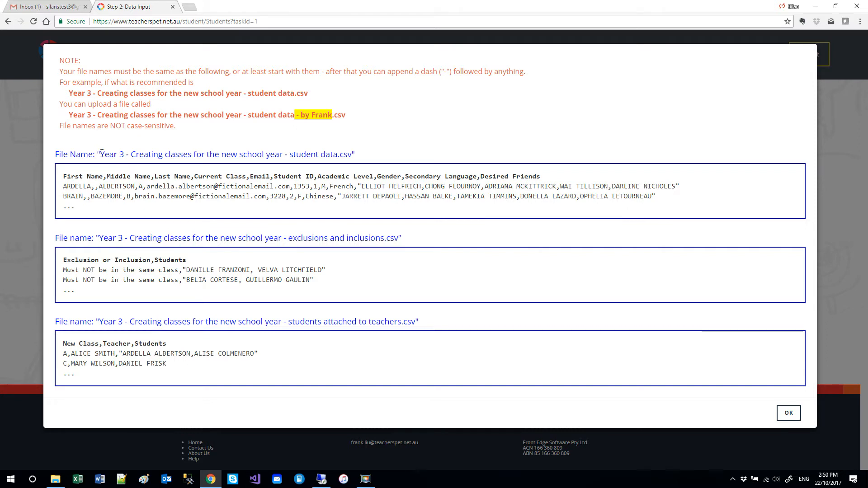
Examine the required file names and sample rows for the student data and exclusions and inclusions files, and close the format description
left_click_drag(101, 155, 352, 154)
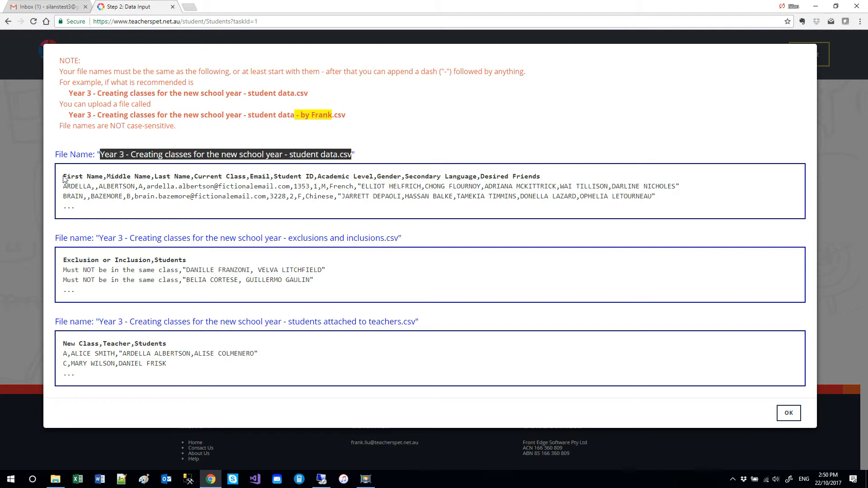
left_click_drag(64, 176, 210, 171)
left_click_drag(526, 172, 756, 192)
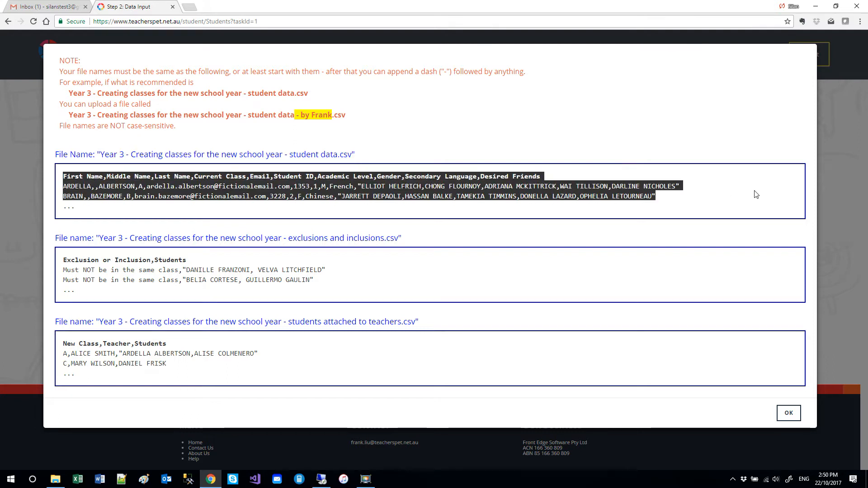
left_click(696, 208)
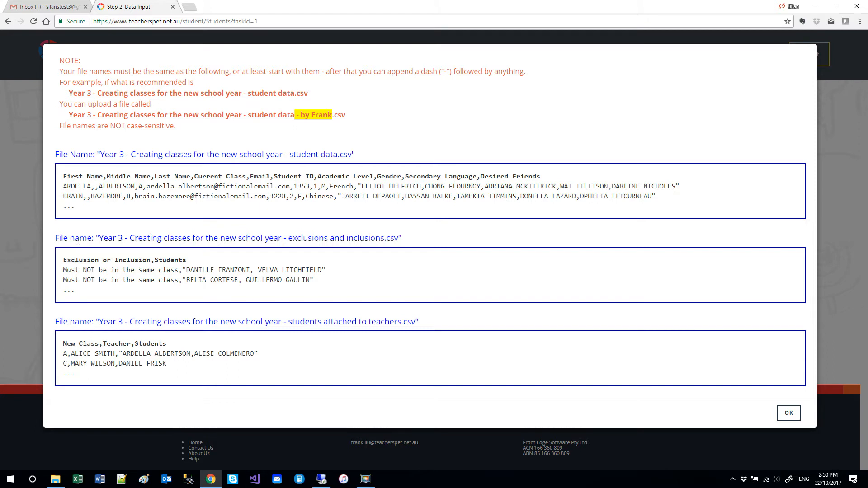
left_click_drag(99, 238, 399, 236)
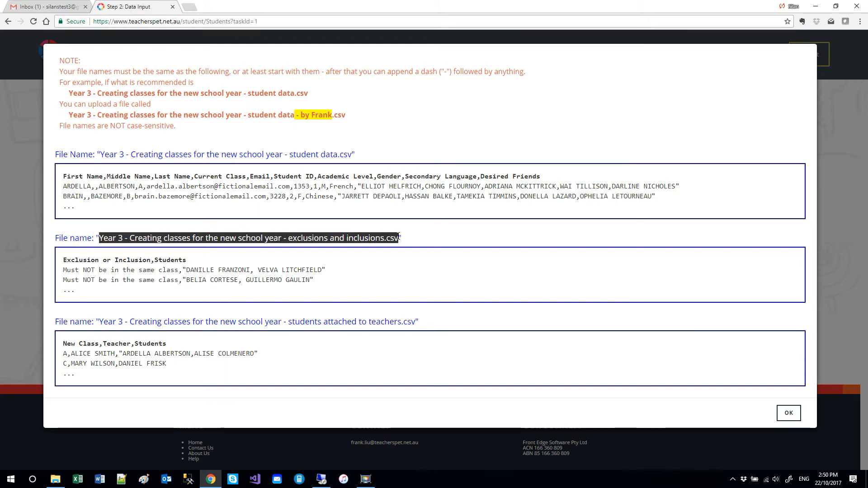
left_click(278, 262)
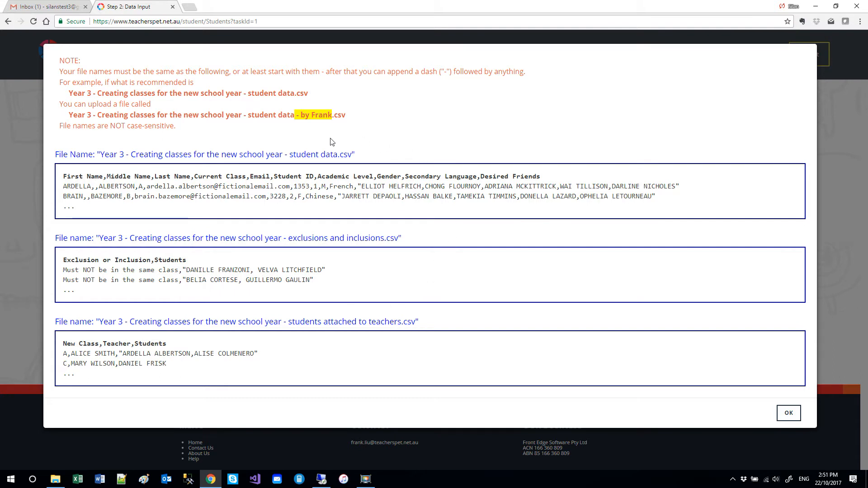
left_click(790, 413)
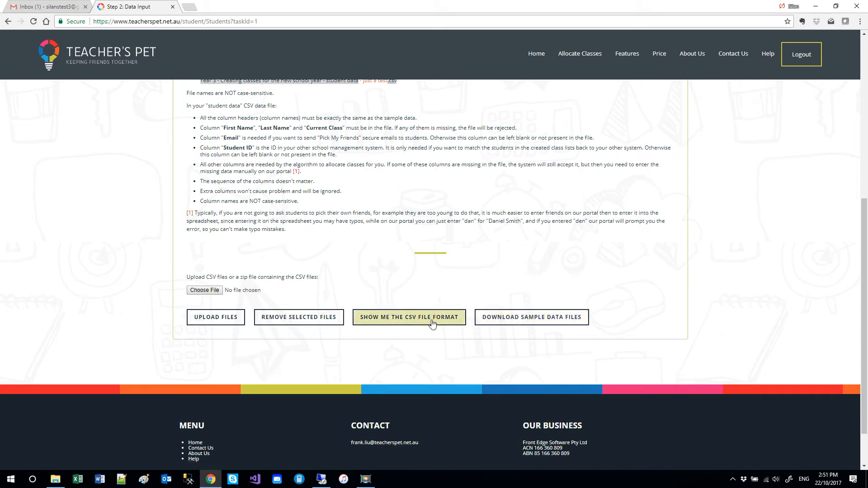
Download the sample data files as "Teacher's Pet - Year 3 - Creating classes for the new school year - SAMPLE data files.zip" into C:\Temp
left_click(511, 318)
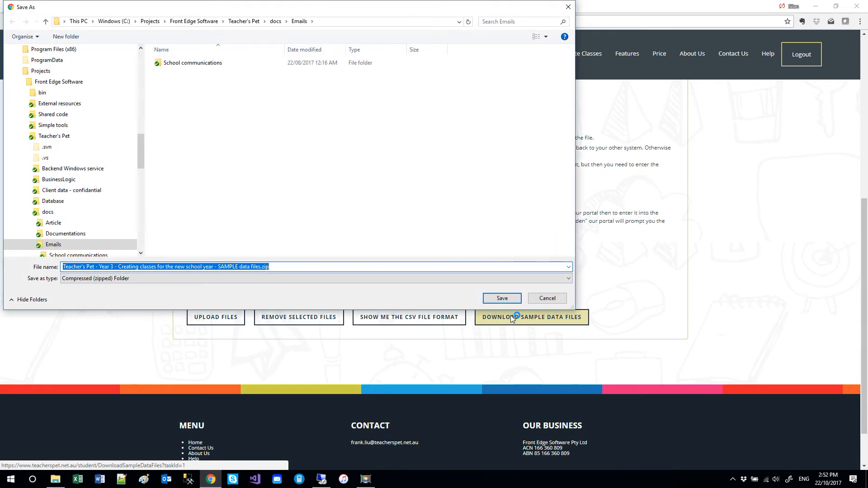
left_click_drag(141, 143, 140, 109)
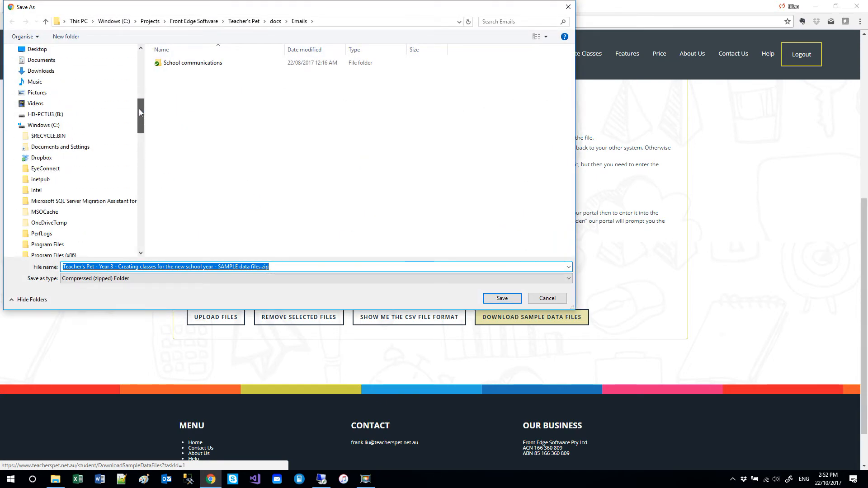
left_click(57, 127)
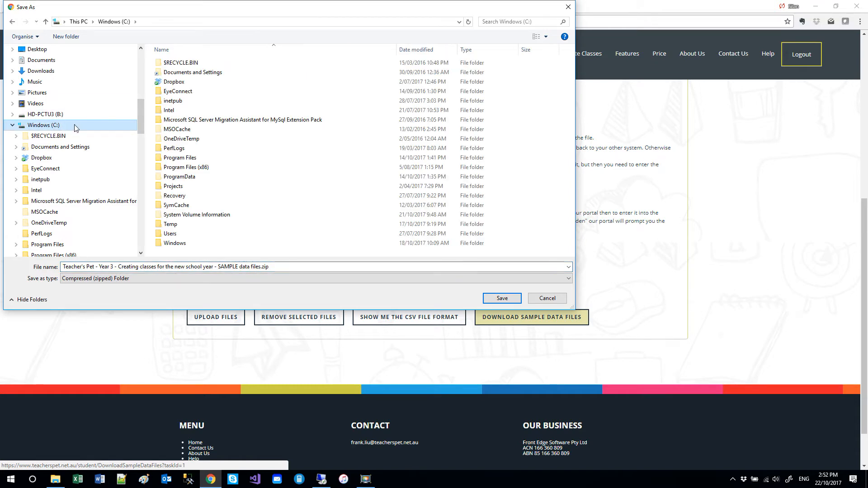
double_click(183, 229)
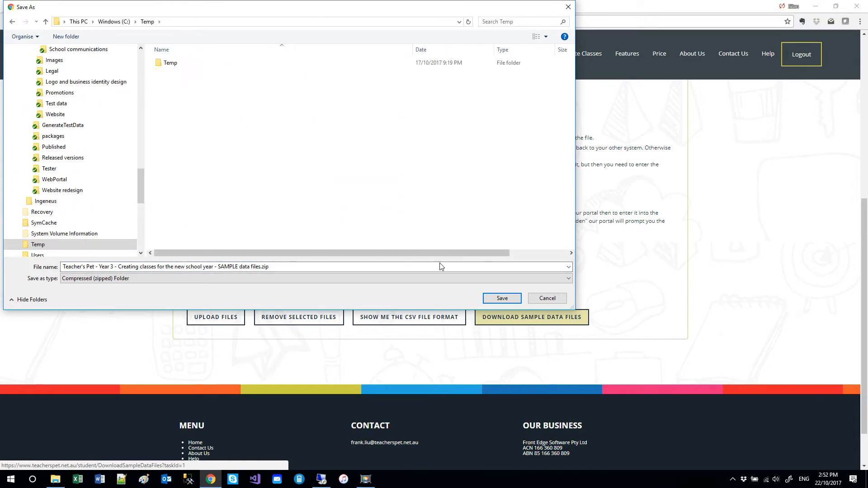
left_click(501, 298)
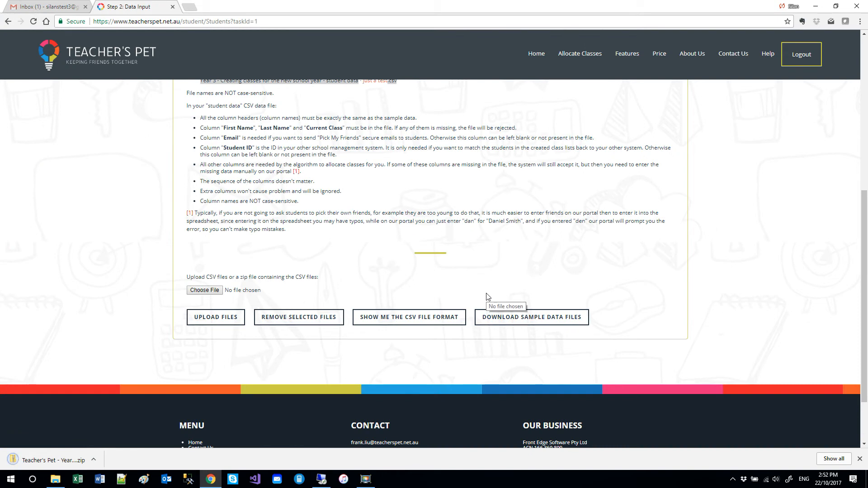
Open the student data CSV from the downloaded zip in Excel and autofit columns A to K to read its contents
left_click(67, 458)
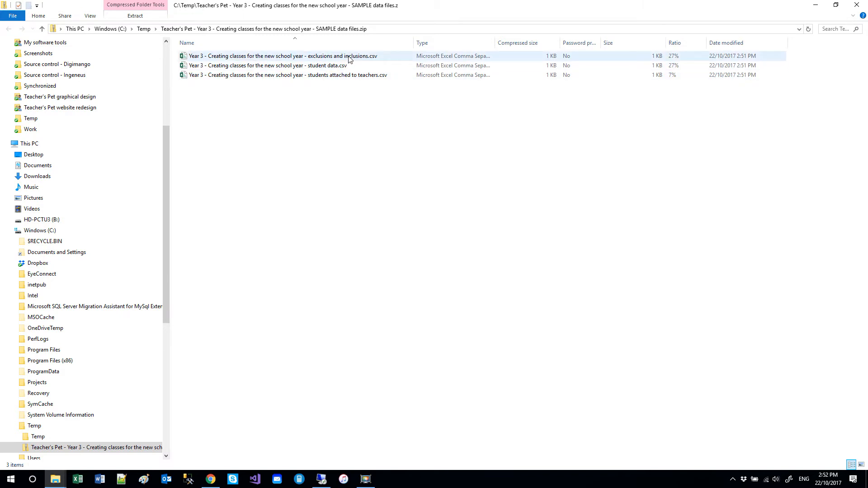
double_click(333, 67)
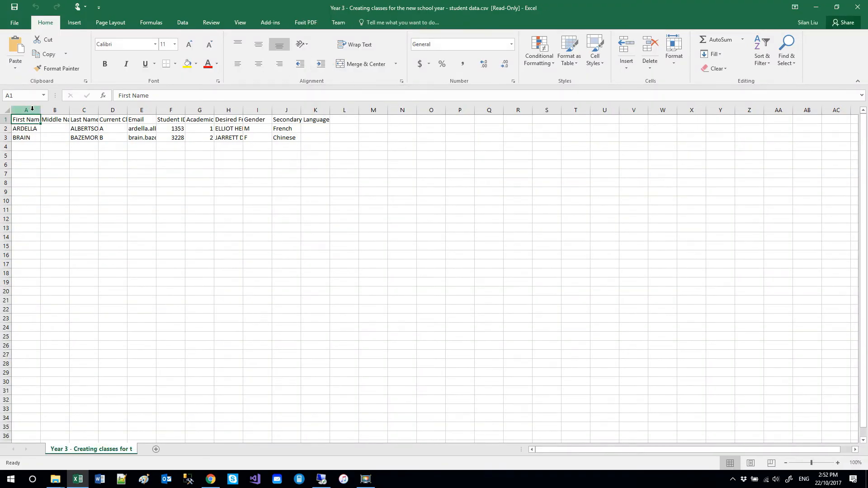
left_click_drag(32, 109, 325, 110)
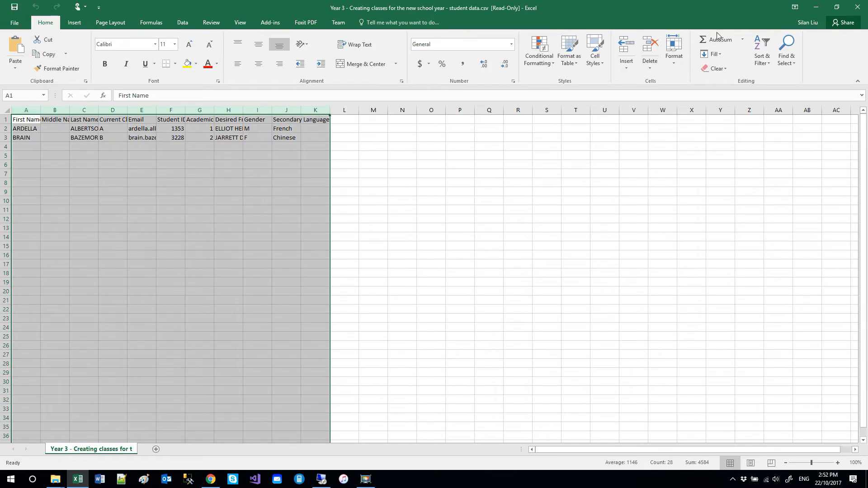
left_click(675, 55)
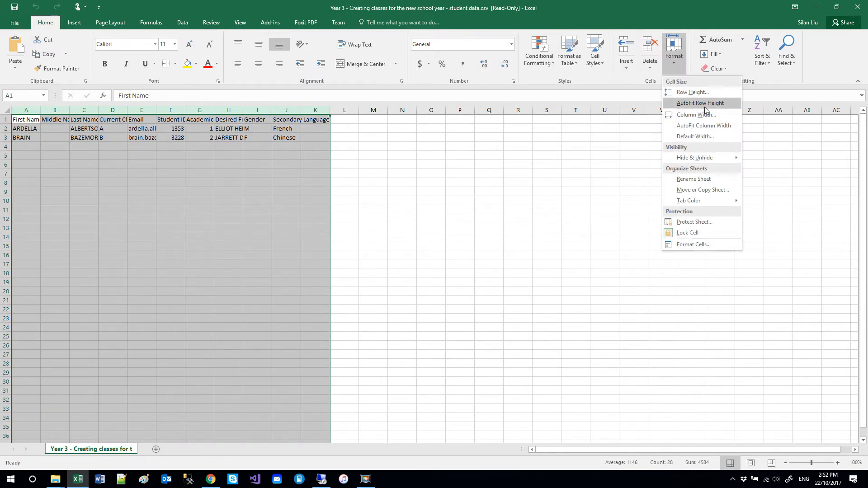
left_click(719, 126)
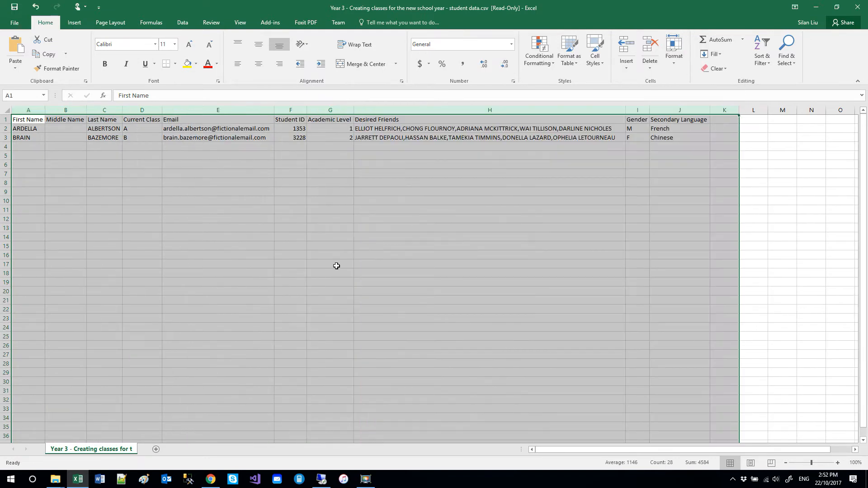
left_click(342, 253)
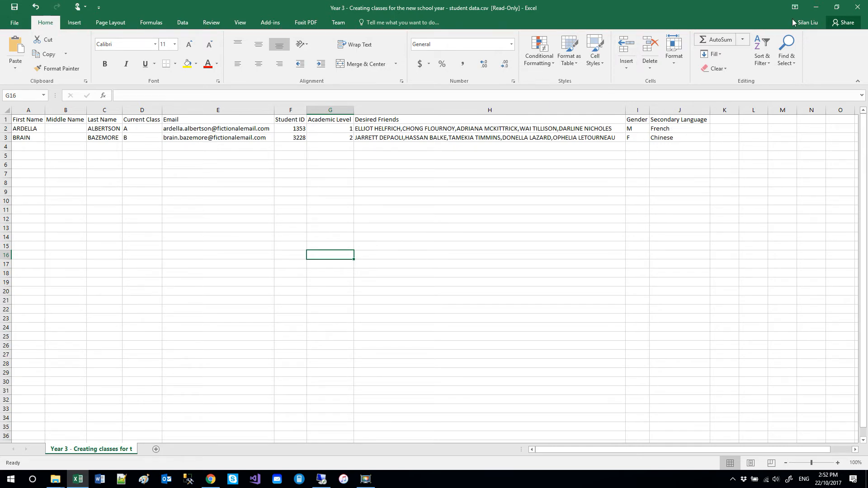
Close the sample student data workbook without saving, and close the zip folder to return to the website
left_click(857, 7)
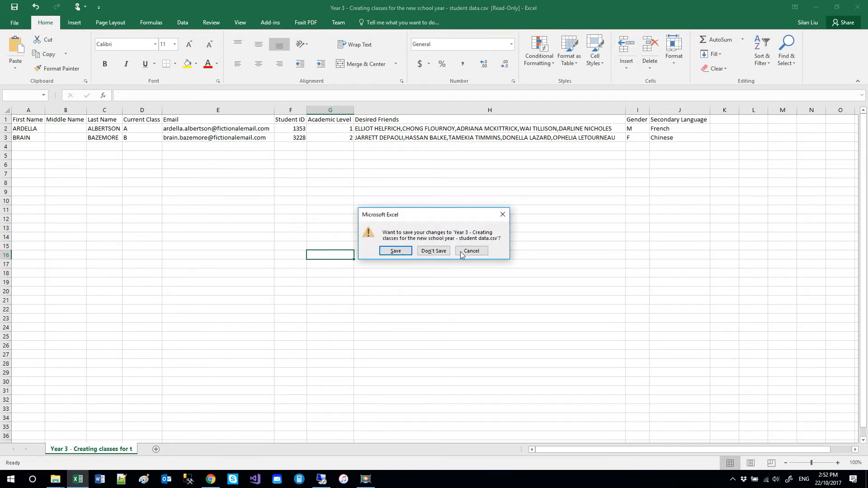
left_click(435, 250)
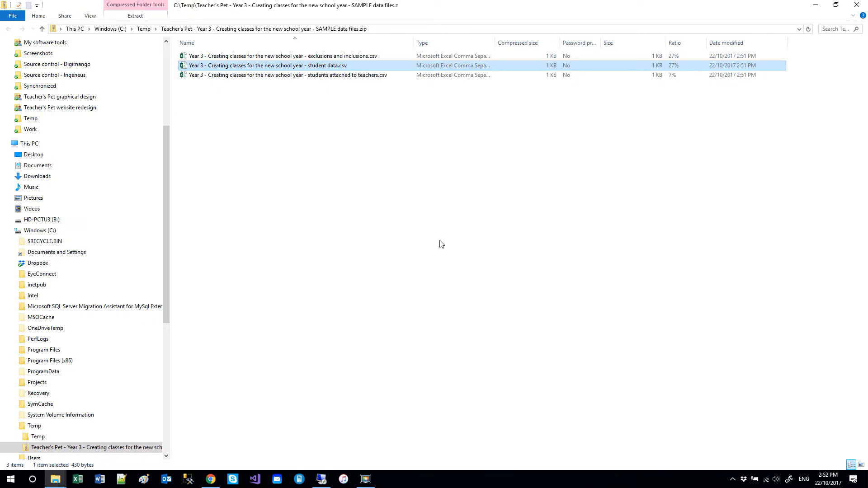
left_click(859, 6)
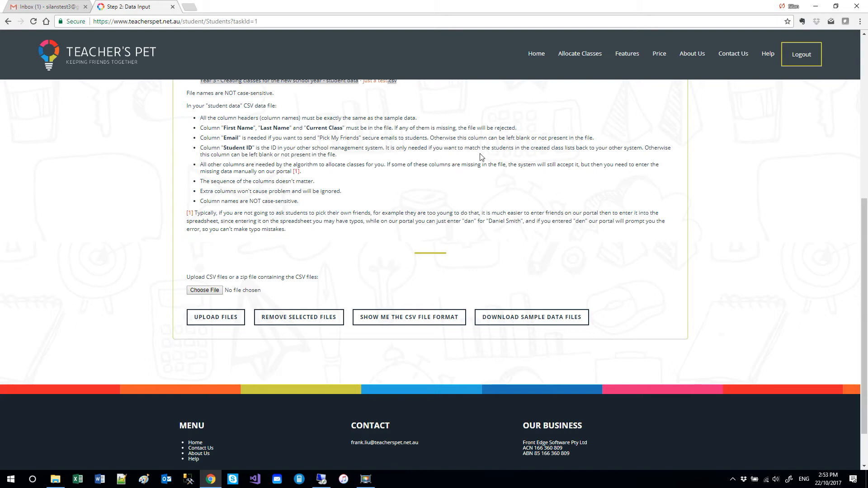
Look over the Pick My Friends page describing the two ways to invite students
scroll(481, 157, "up", 3)
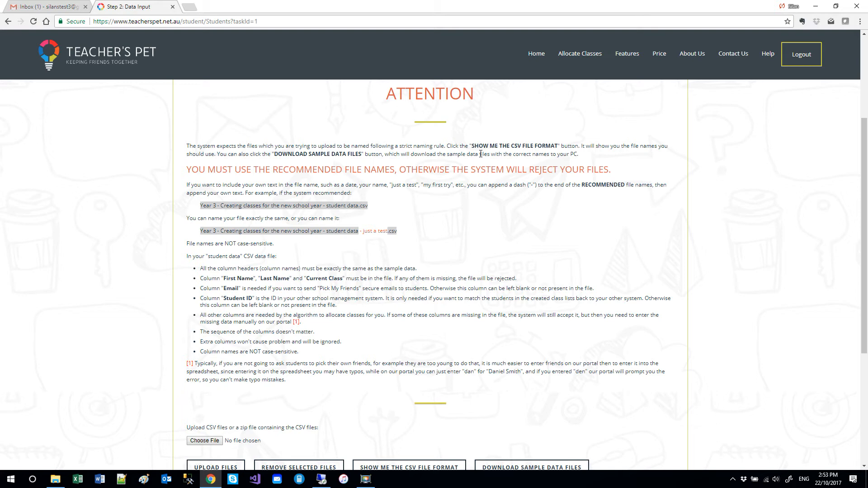
scroll(481, 154, "up", 3)
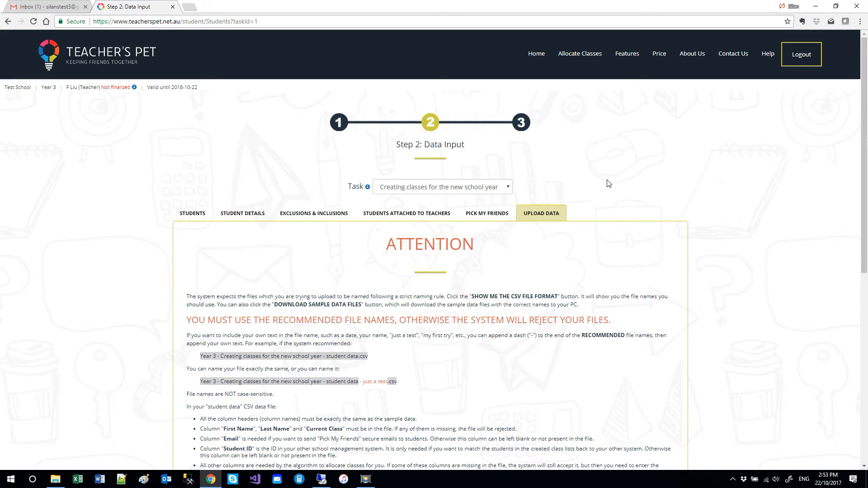
left_click(485, 217)
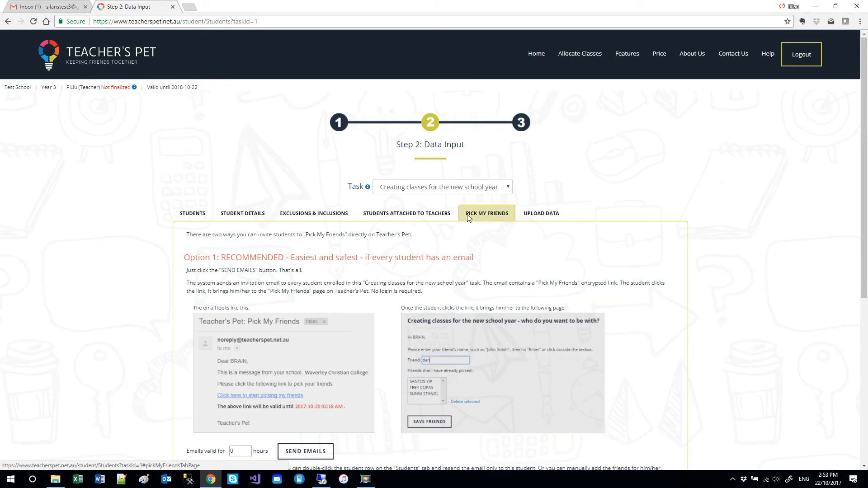
scroll(473, 218, "down", 3)
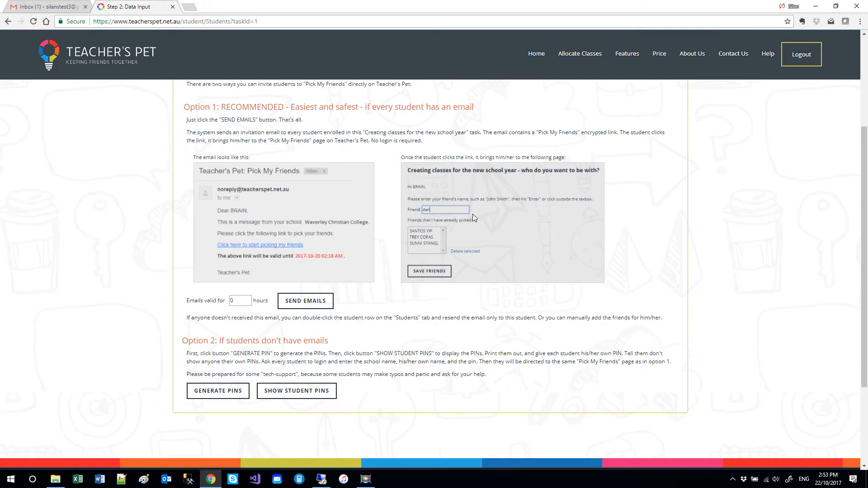
scroll(473, 217, "up", 3)
Check the Email column of the student list, including the entries marked "[test]"
left_click(190, 215)
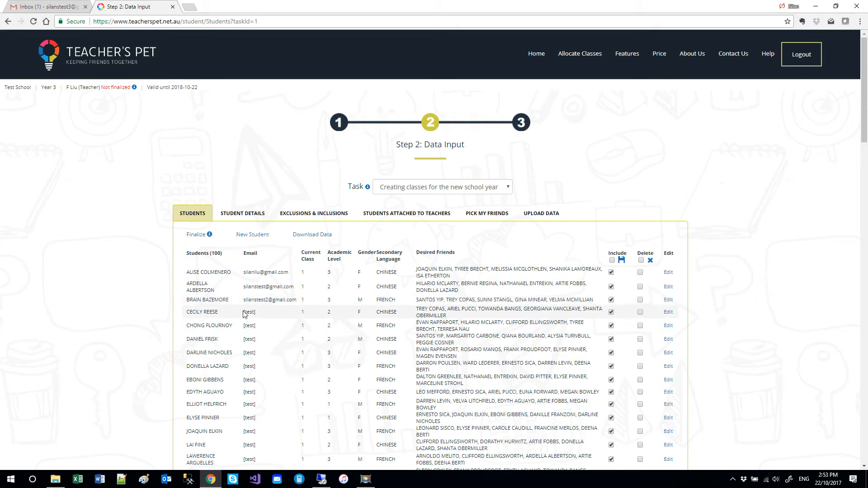
left_click_drag(243, 313, 256, 315)
left_click_drag(245, 313, 258, 313)
left_click(267, 315)
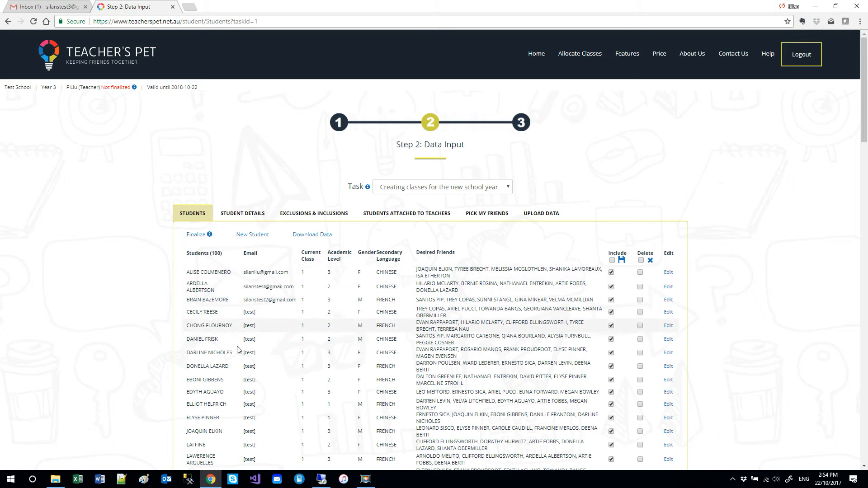
left_click_drag(244, 404, 261, 409)
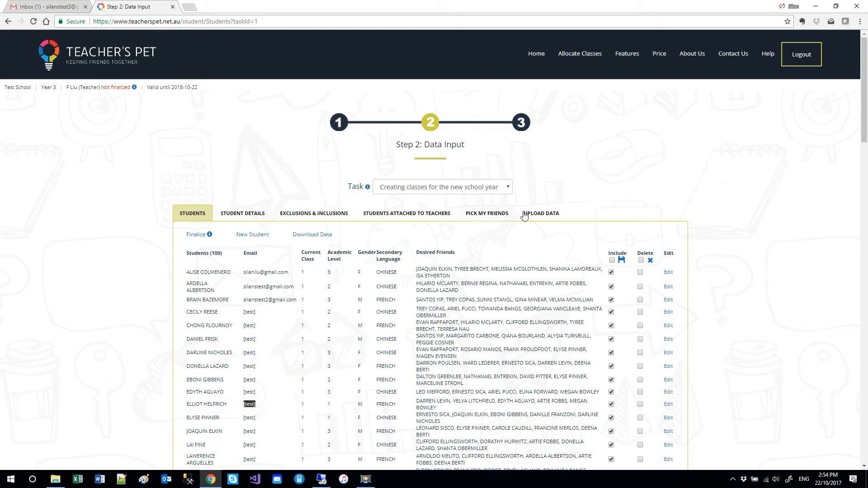
Go back to Pick My Friends and review the email invitation option and the PIN option for students without emails
left_click(496, 213)
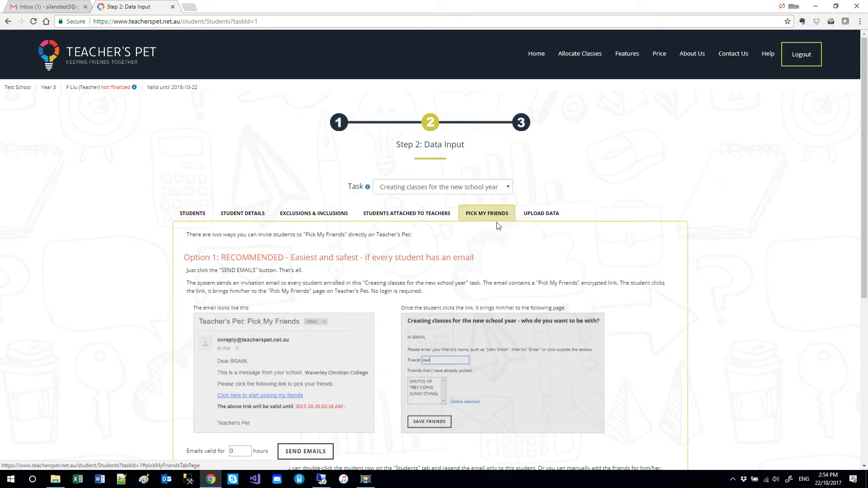
scroll(495, 248, "down", 2)
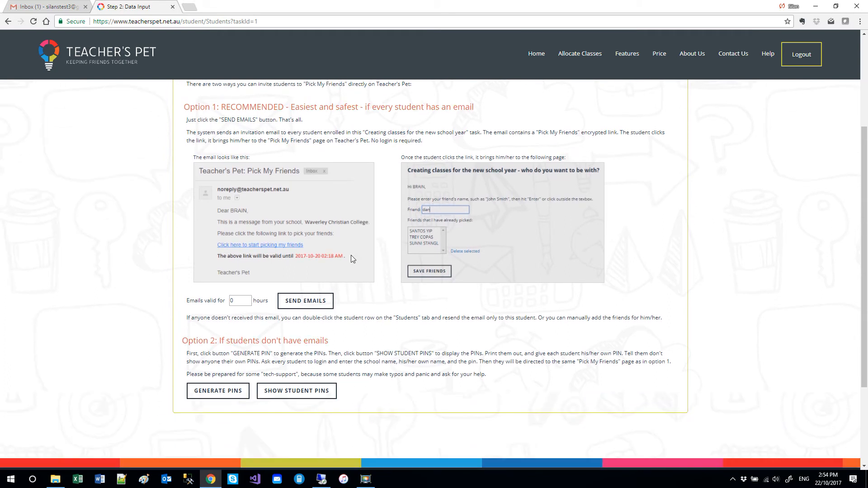
scroll(396, 252, "down", 4)
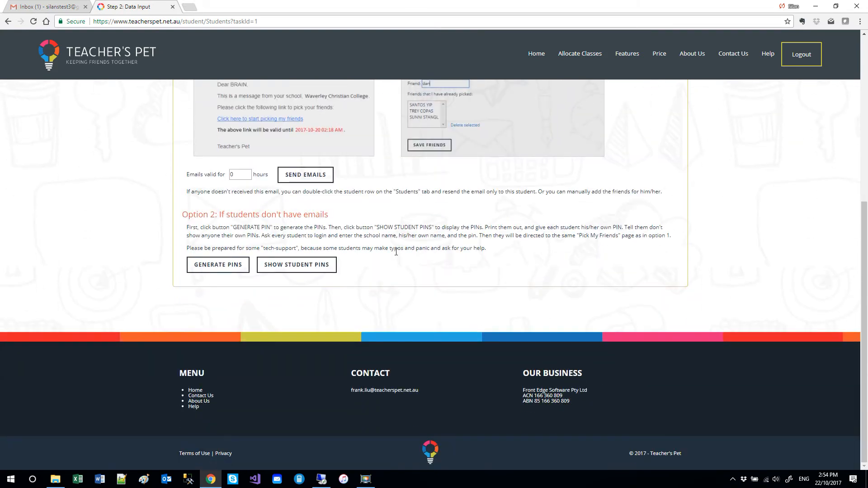
Send the Pick My Friends invitation emails to all students in the task, valid for 1 hour
scroll(396, 252, "up", 3)
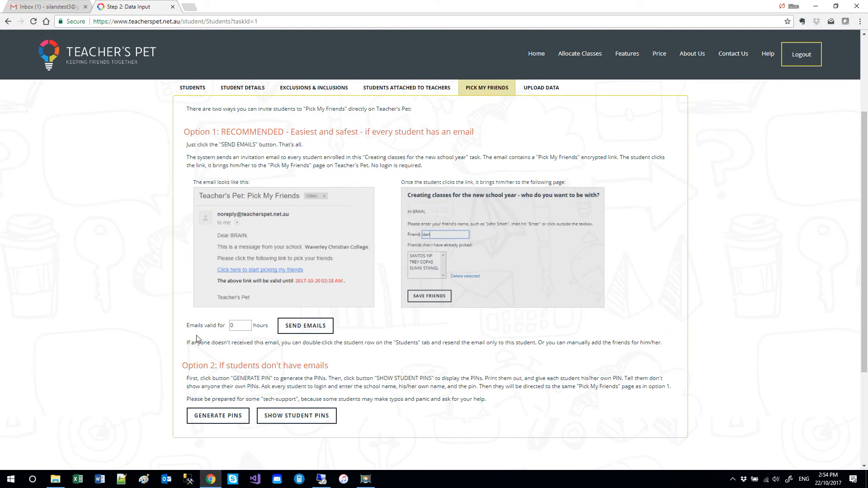
double_click(237, 325)
type("1")
left_click(303, 327)
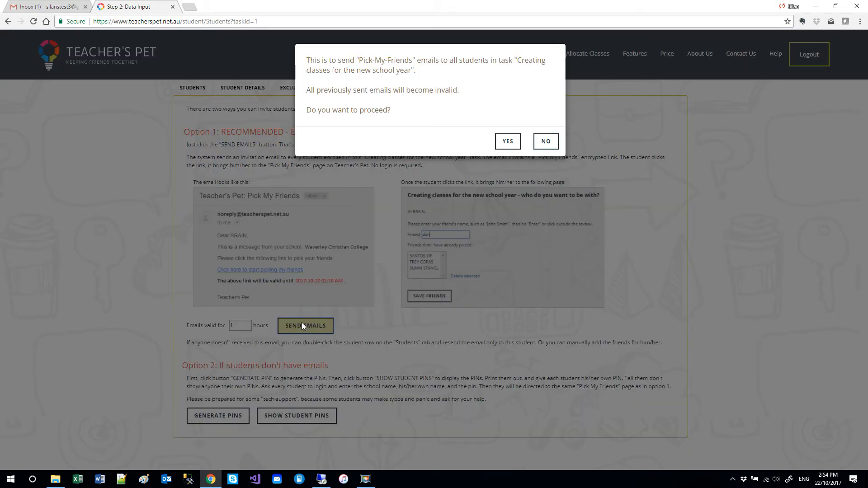
left_click(508, 141)
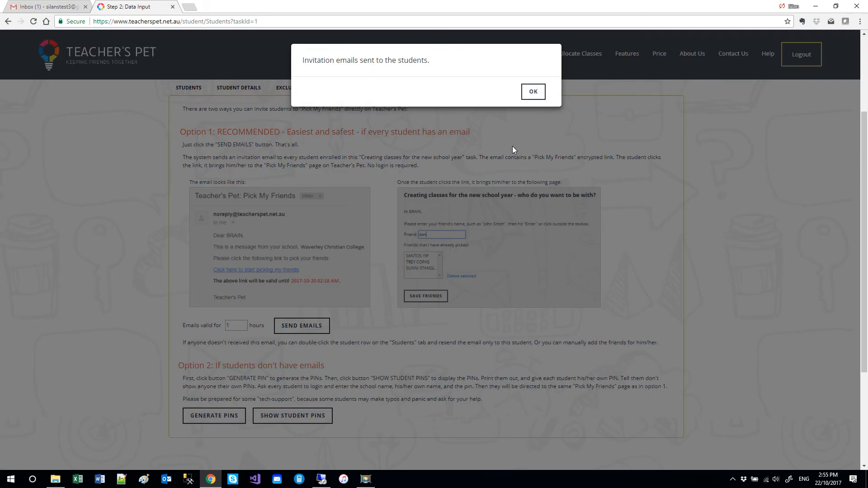
left_click(534, 93)
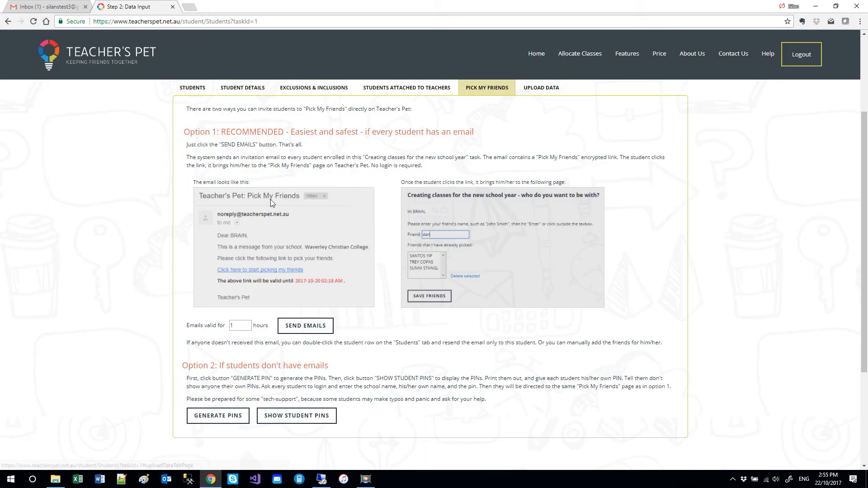
Check the email addresses in the student list, and follow the friend-picking link in the Teacher's Pet invitation received in Gmail
left_click(193, 88)
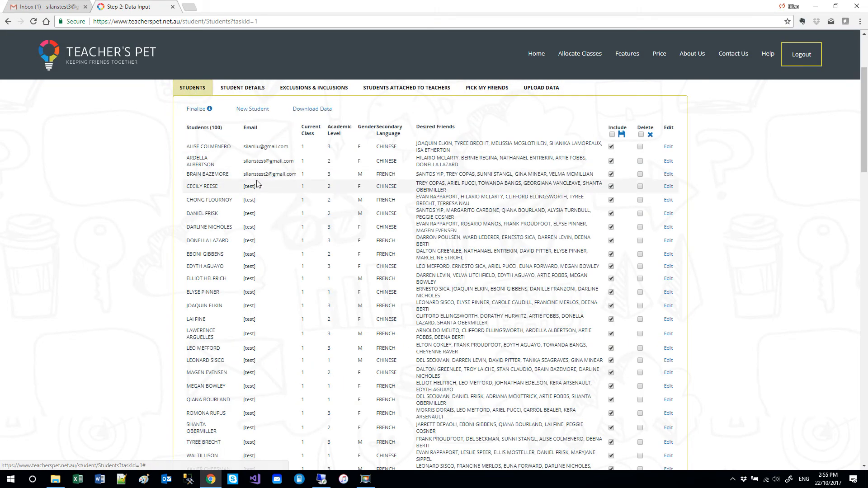
left_click_drag(245, 161, 295, 161)
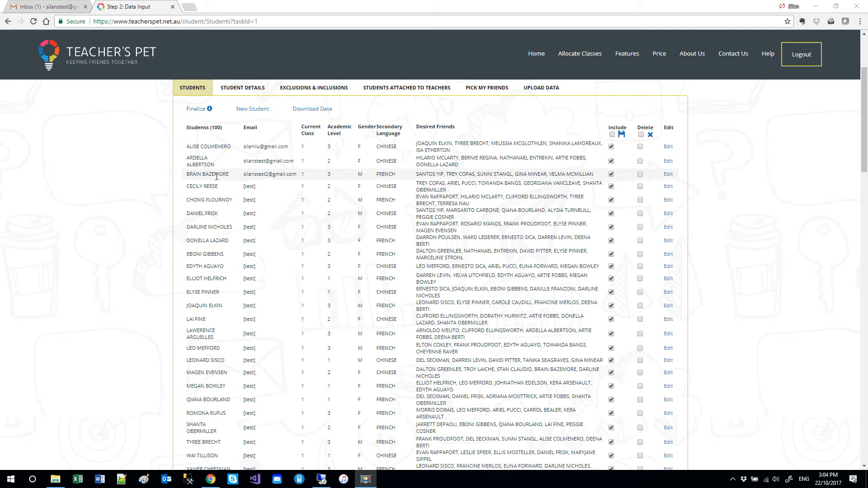
left_click(59, 7)
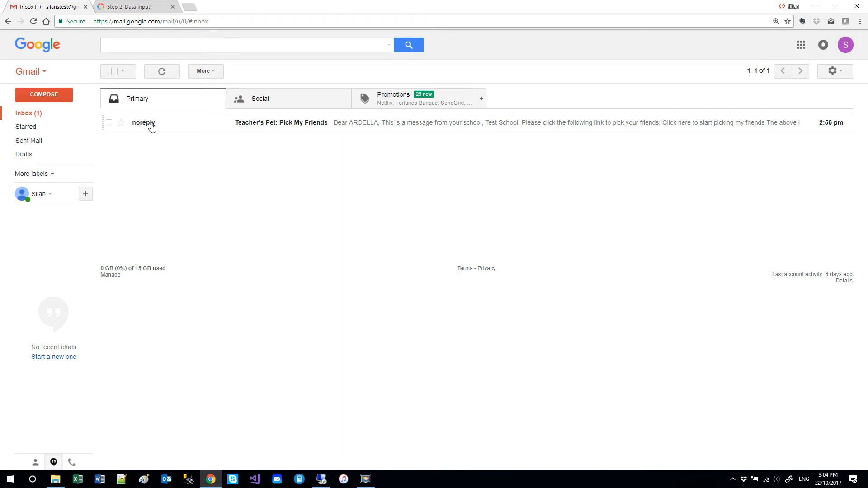
left_click(309, 126)
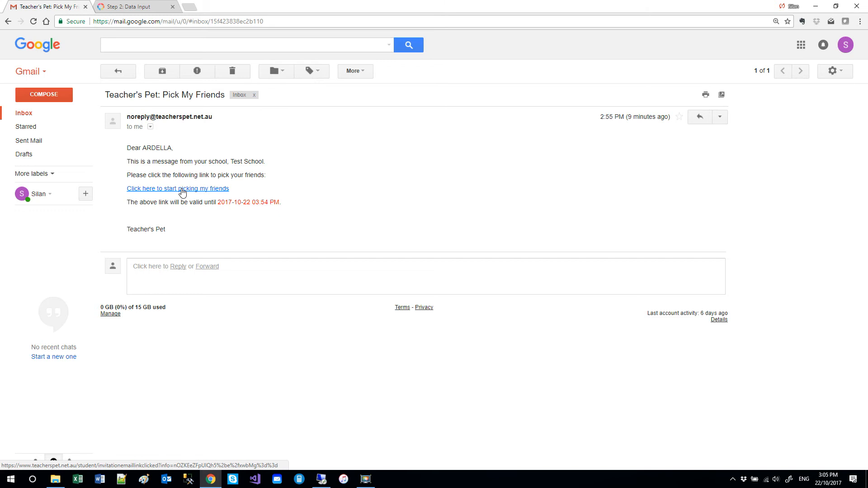
left_click(182, 190)
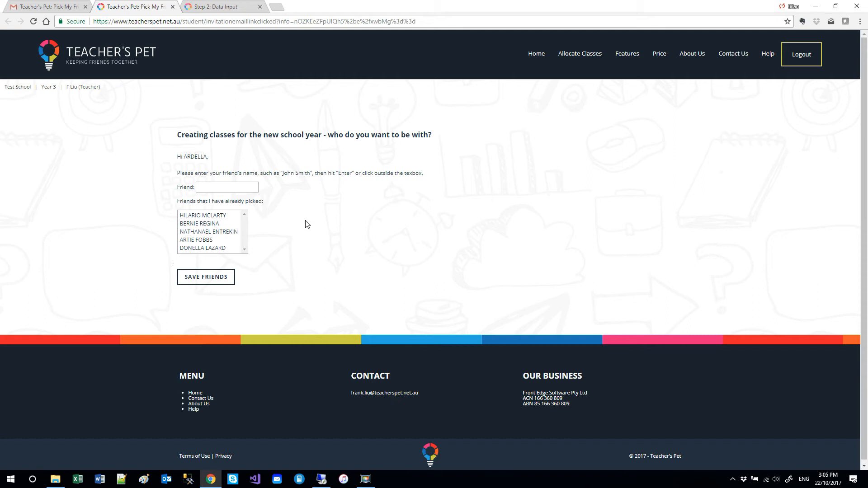
Delete all five friends already picked on the student's Pick My Friends page, one after another
left_click(200, 215)
left_click(274, 251)
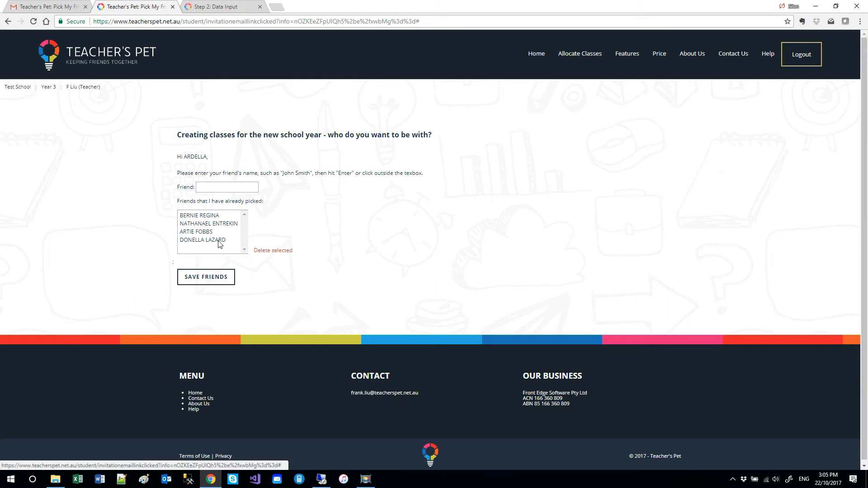
left_click(206, 216)
left_click(271, 251)
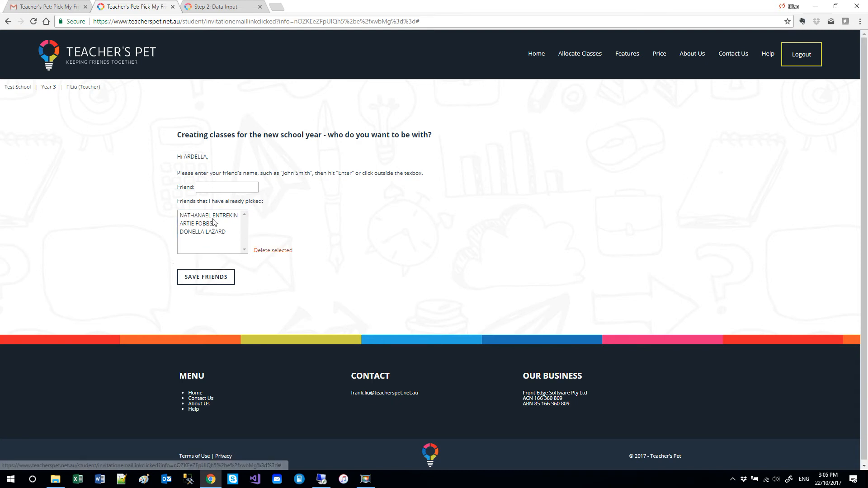
left_click(269, 253)
left_click(200, 216)
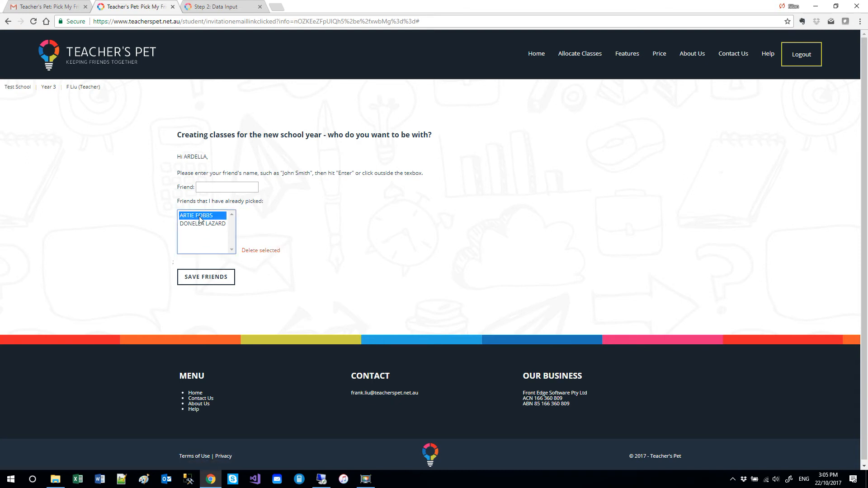
left_click(262, 251)
left_click(209, 218)
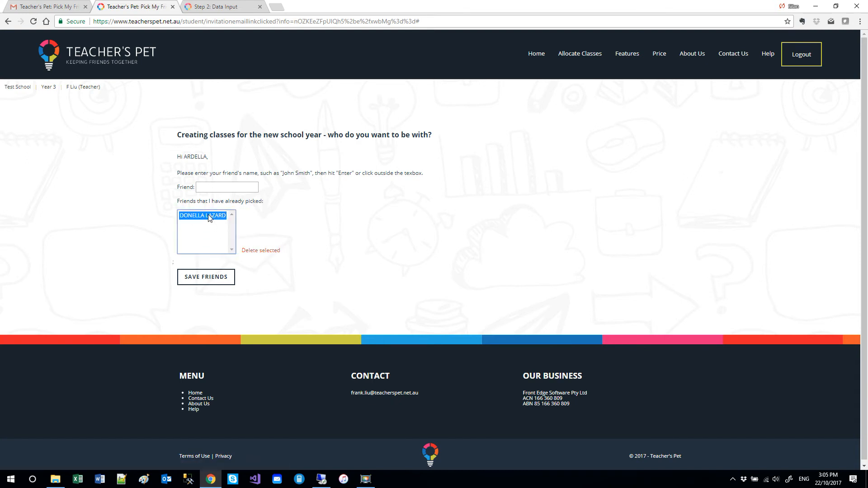
left_click(260, 250)
Add three new friends to the student's picked list by entering the beginning of each friend's name
left_click(224, 190)
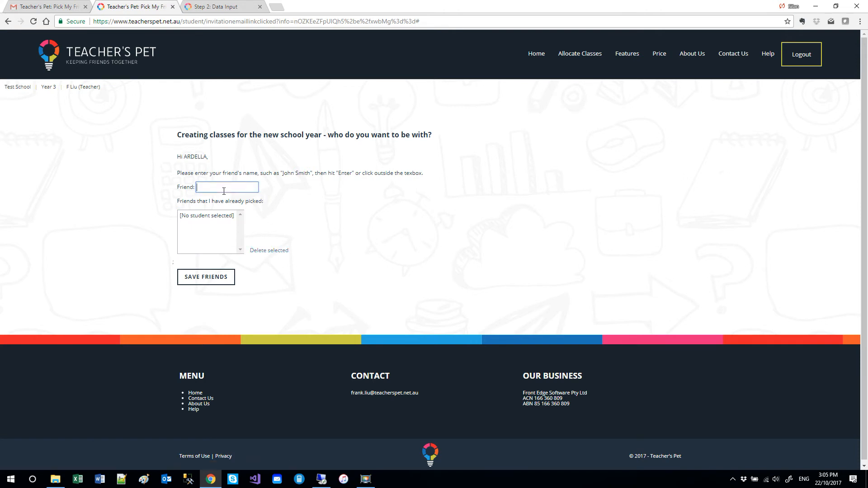
type("adr")
left_click(290, 222)
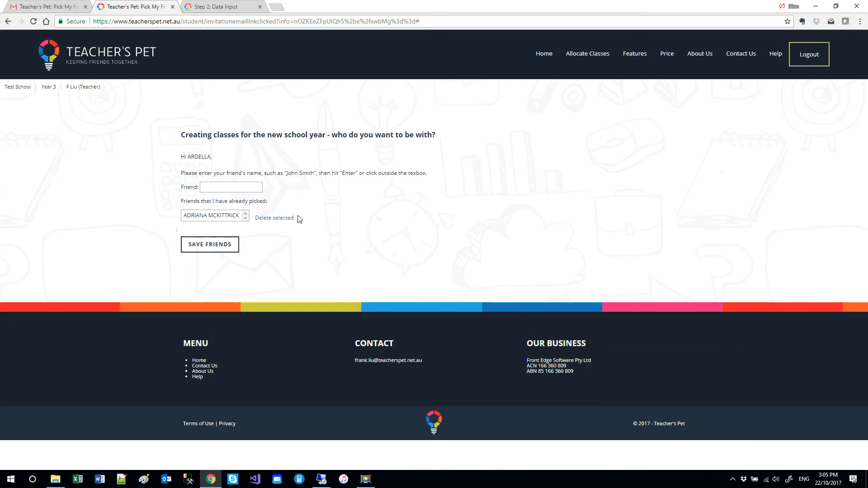
left_click(228, 186)
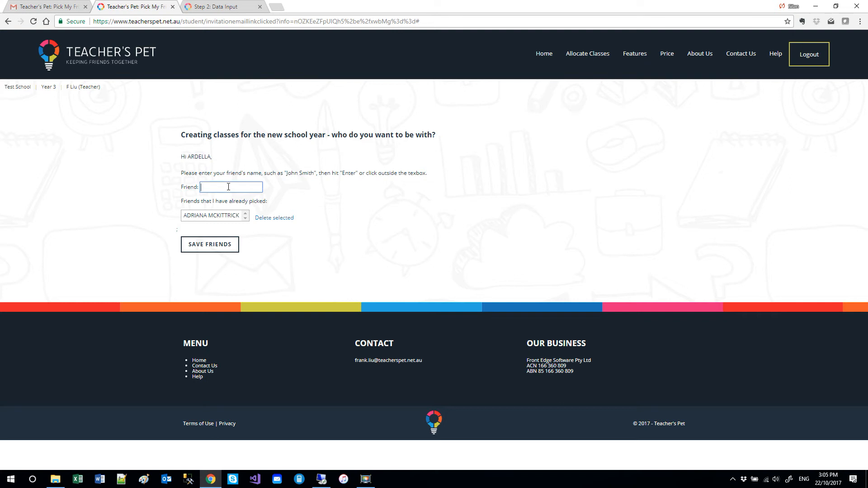
type("alise")
key("Return")
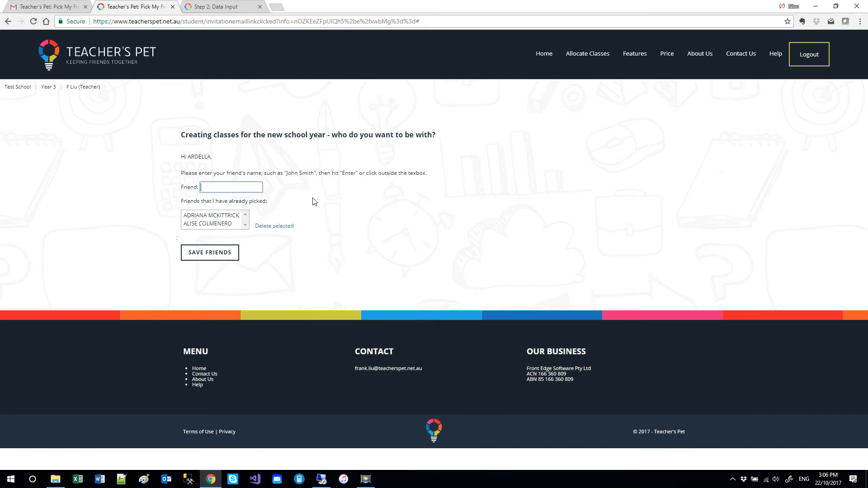
type("danie")
key("Return")
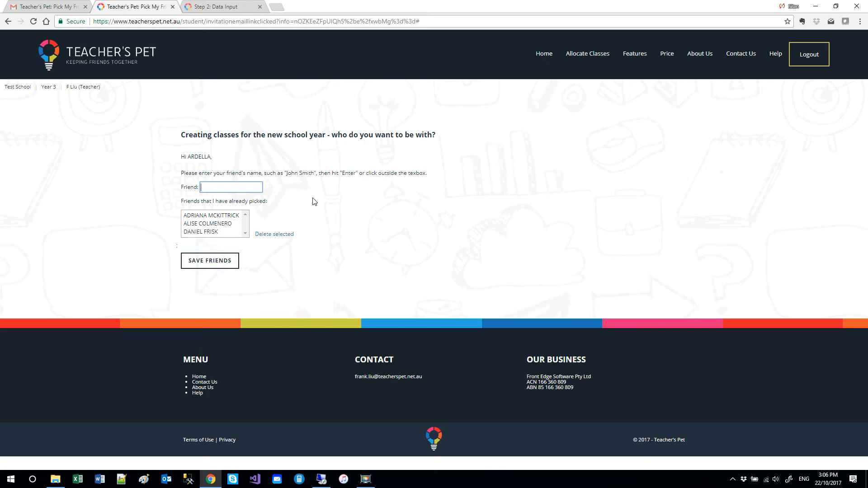
Save the student's picked friends, accepting that only 3 of the 5 allowed are chosen
left_click(213, 261)
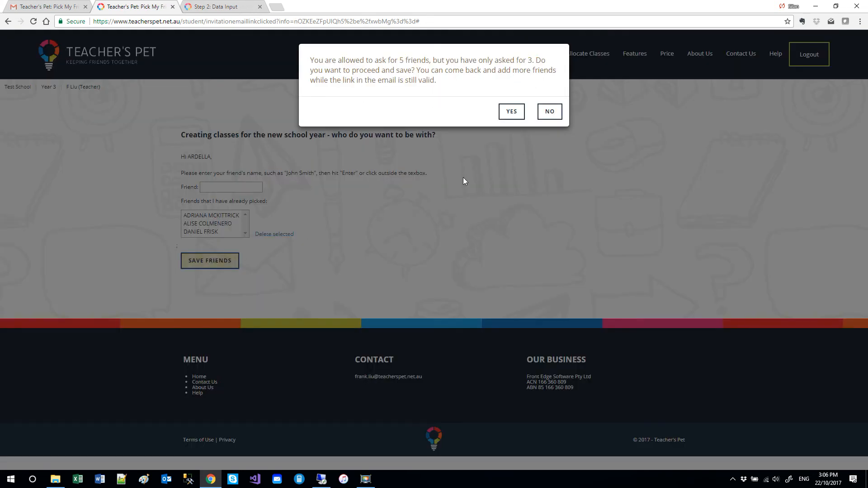
left_click(511, 112)
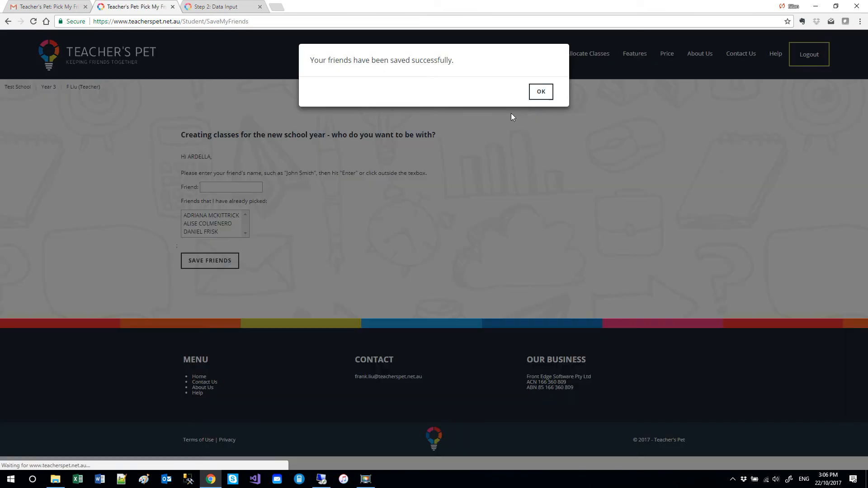
left_click(546, 91)
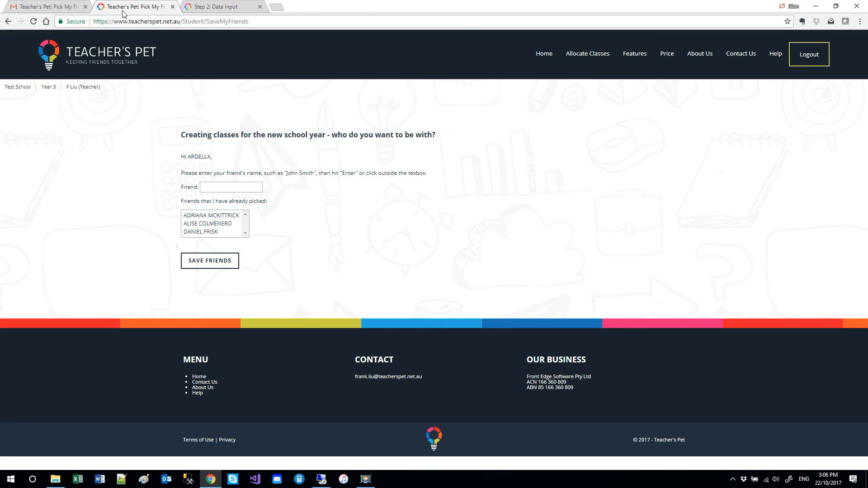
Return to the Step 2: Data Input page, refresh it, and check the student's updated Desired Friends entry
left_click(223, 8)
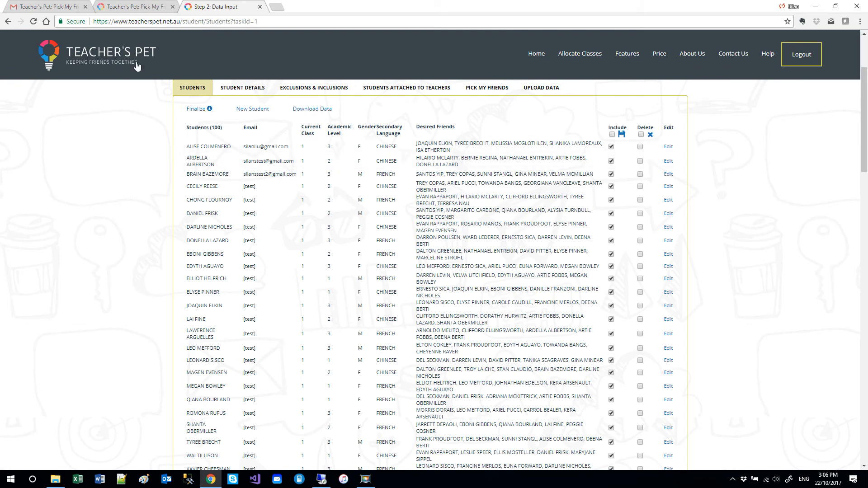
left_click(33, 22)
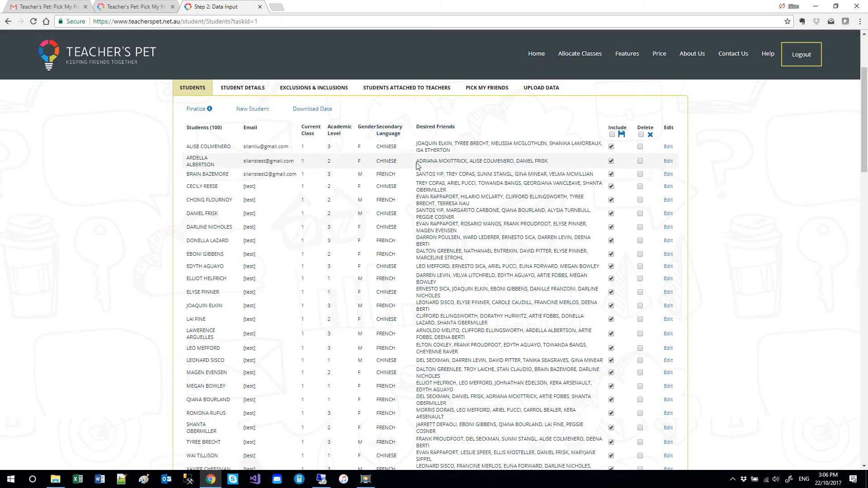
left_click_drag(418, 160, 552, 167)
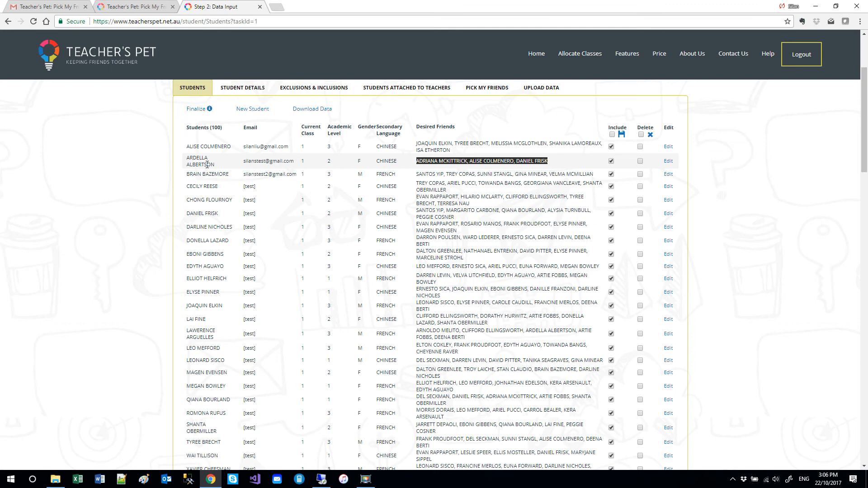
Finalize the data input for Year 3 and proceed to Step 3: Allocate Classes
scroll(207, 164, "up", 3)
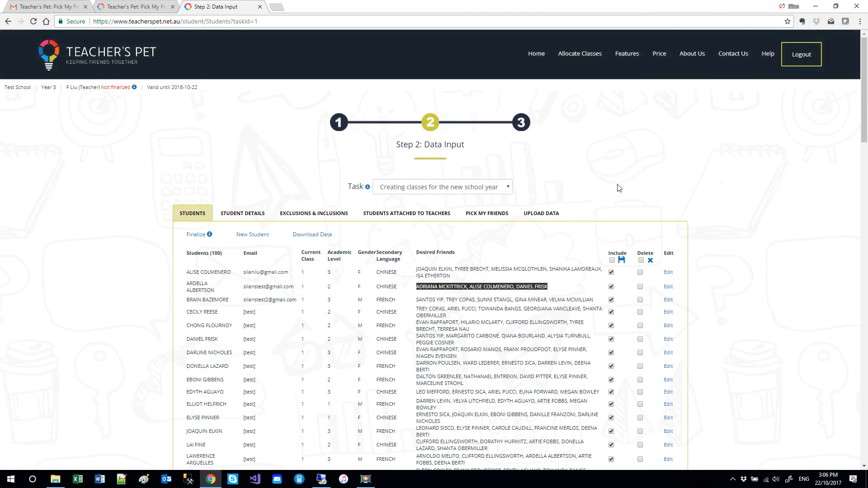
scroll(619, 187, "down", 3)
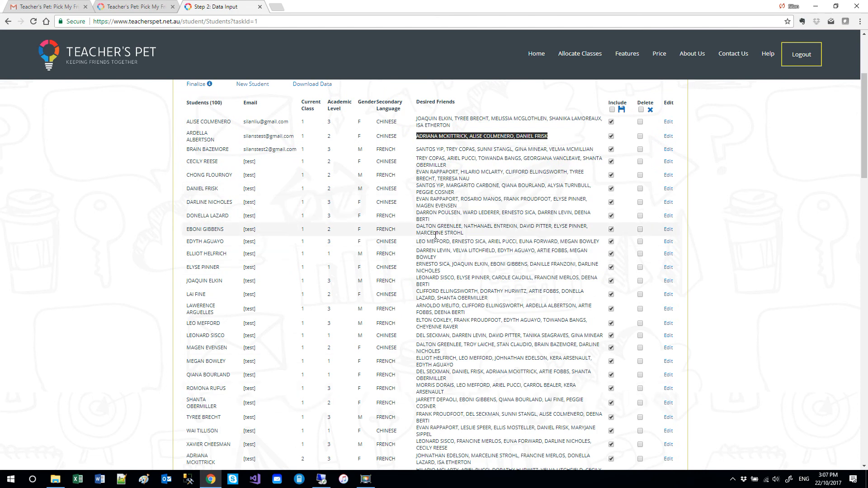
scroll(436, 235, "up", 3)
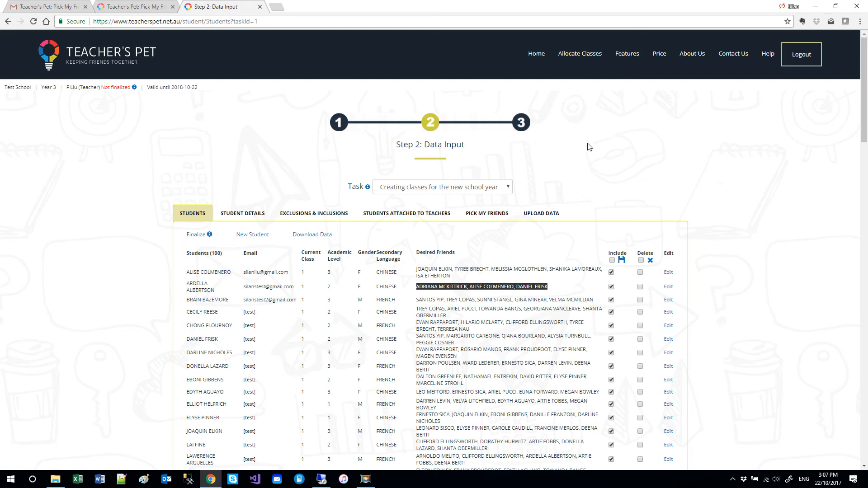
left_click(523, 125)
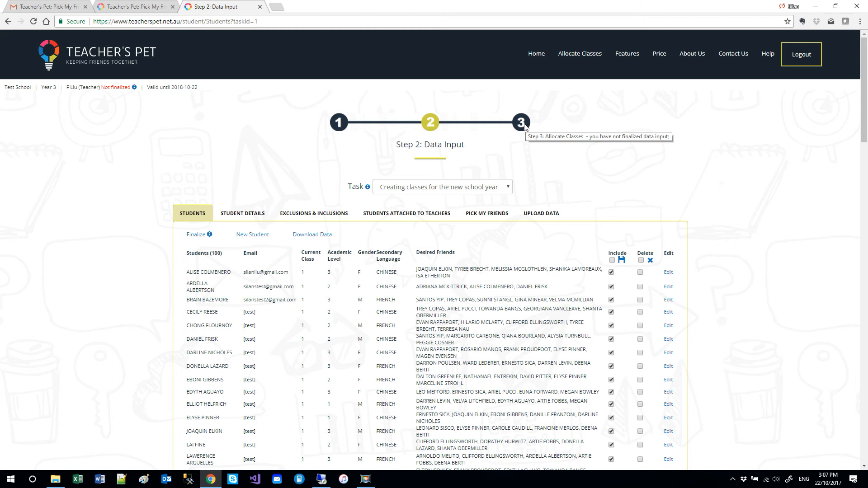
left_click(194, 237)
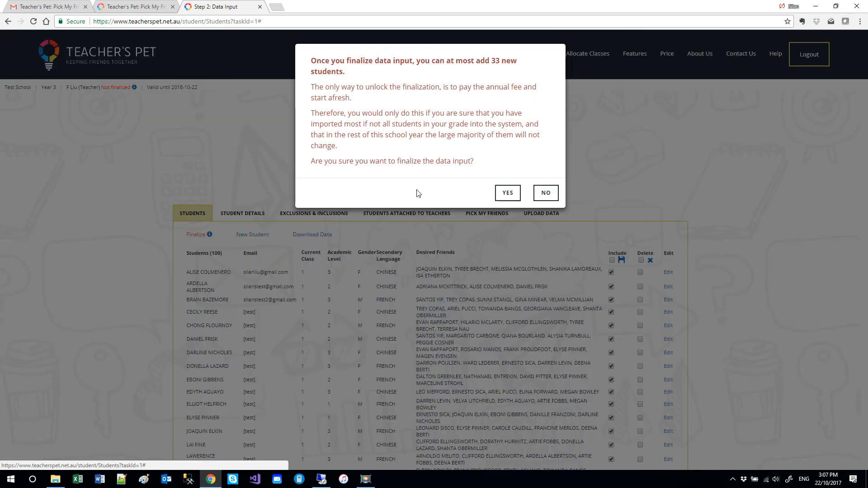
left_click(513, 195)
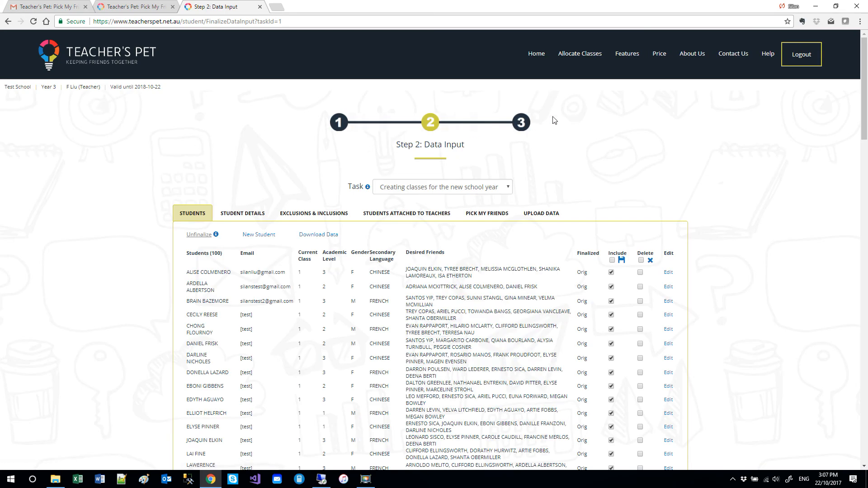
left_click(523, 124)
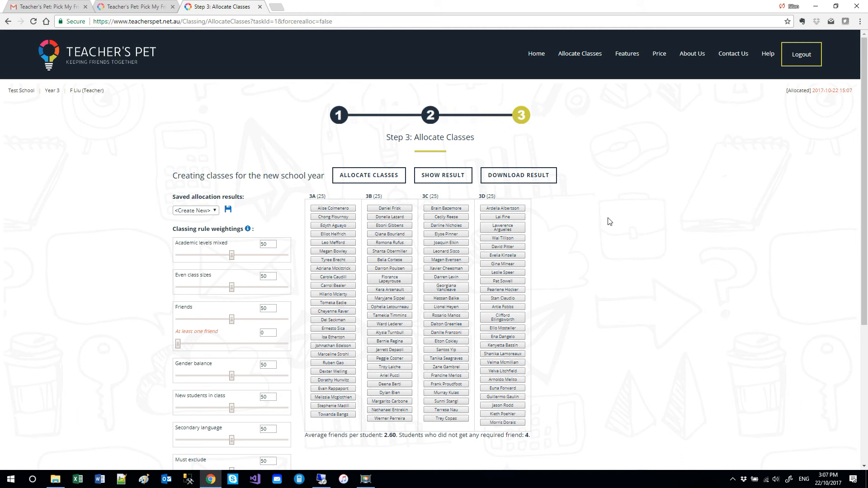
Select the Friends rule and highlight the desired friends of one student in class 3A and one in class 3B
scroll(610, 221, "down", 2)
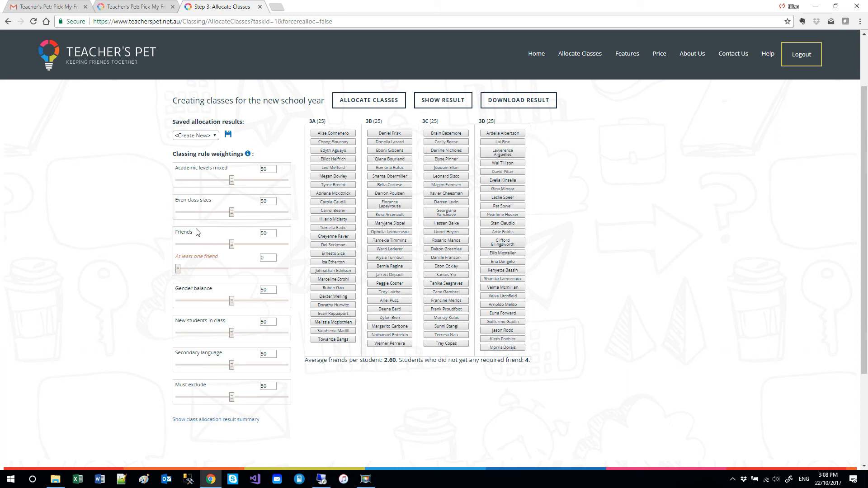
mouse_move(192, 230)
left_click(187, 234)
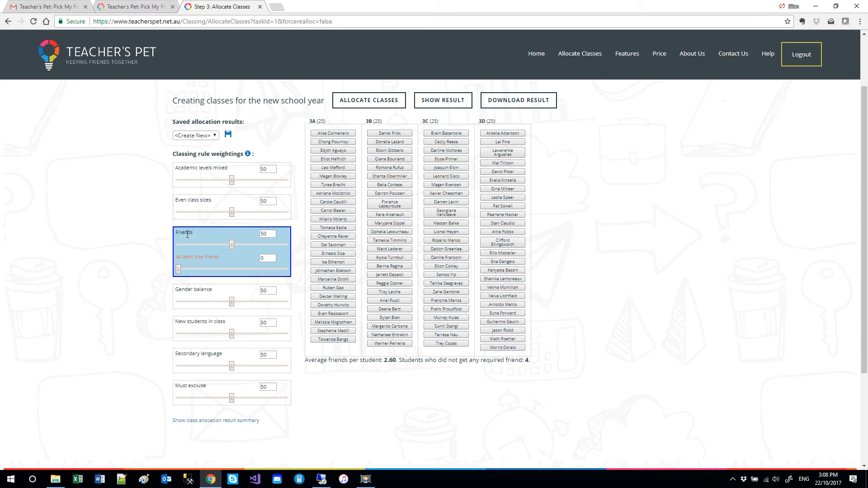
left_click(331, 229)
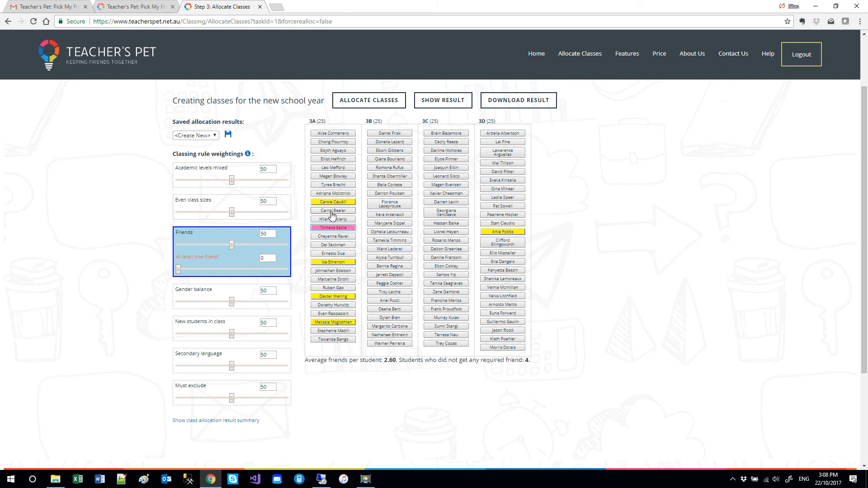
left_click(402, 215)
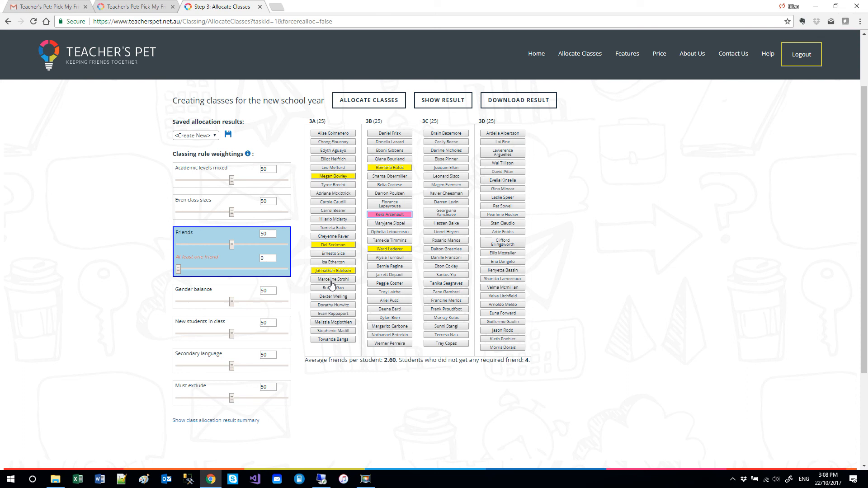
With the Friends rule selected, highlight the desired friends of individual students across classes 3C, 3B, 3A and 3D
left_click(459, 214)
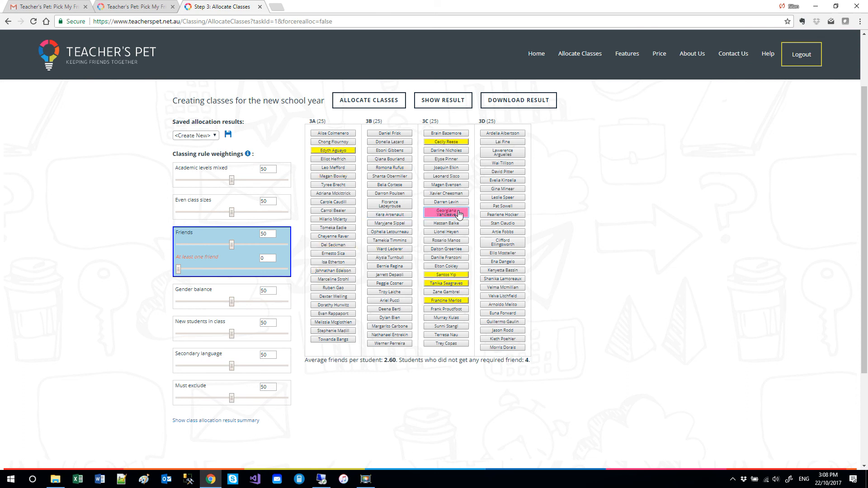
left_click(395, 253)
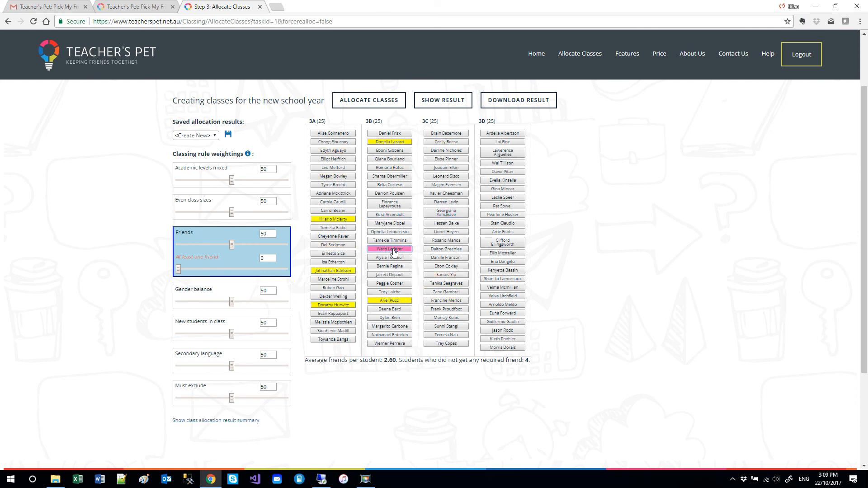
left_click(332, 179)
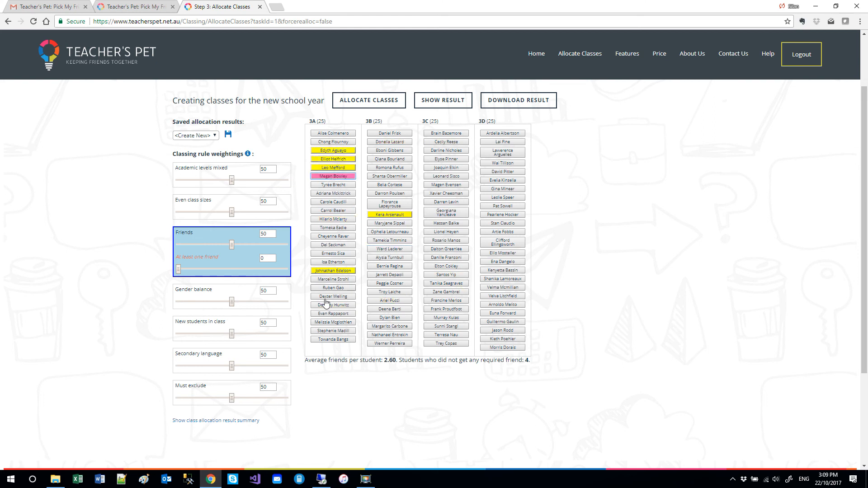
left_click(499, 322)
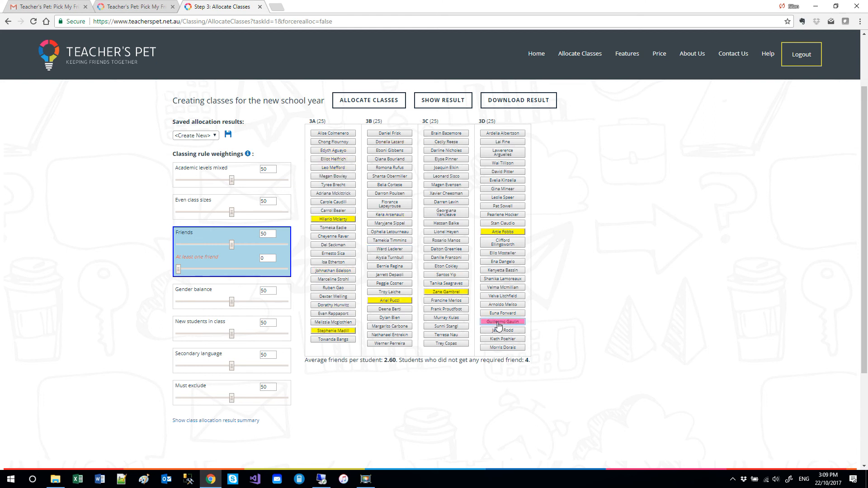
left_click(516, 199)
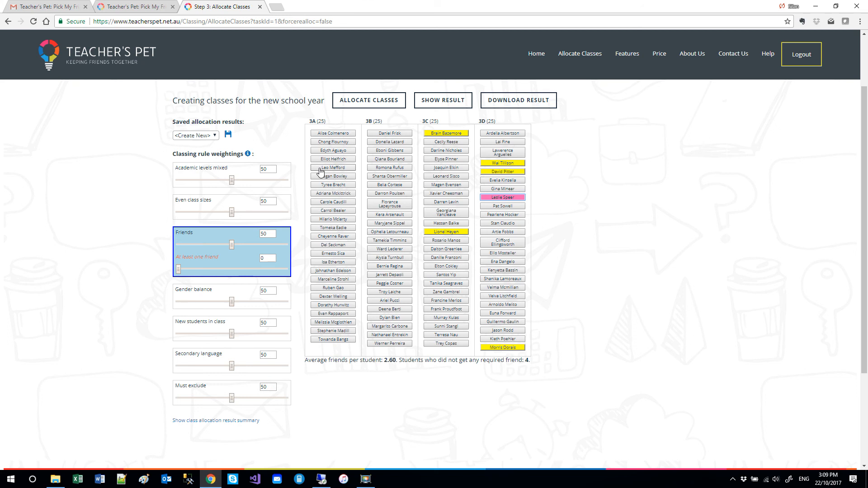
Highlight students matching a class 3A student under the Academic levels mixed rule, and those matching another 3A student under Gender balance
left_click(195, 168)
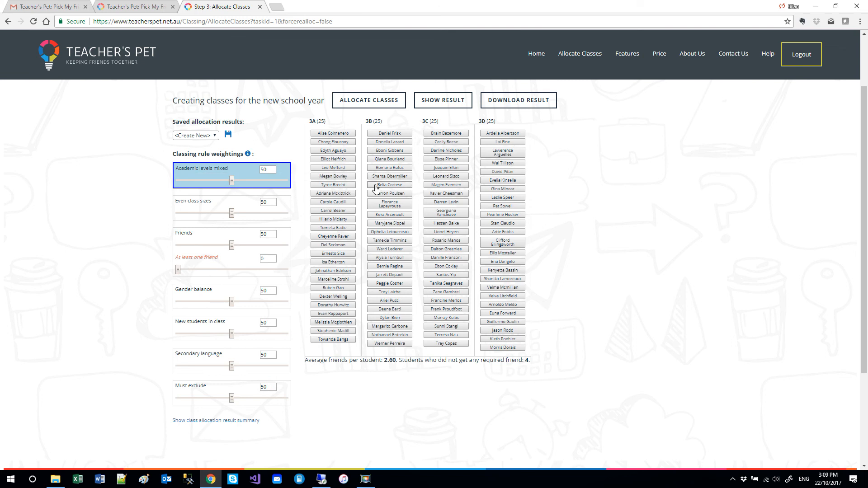
mouse_move(350, 187)
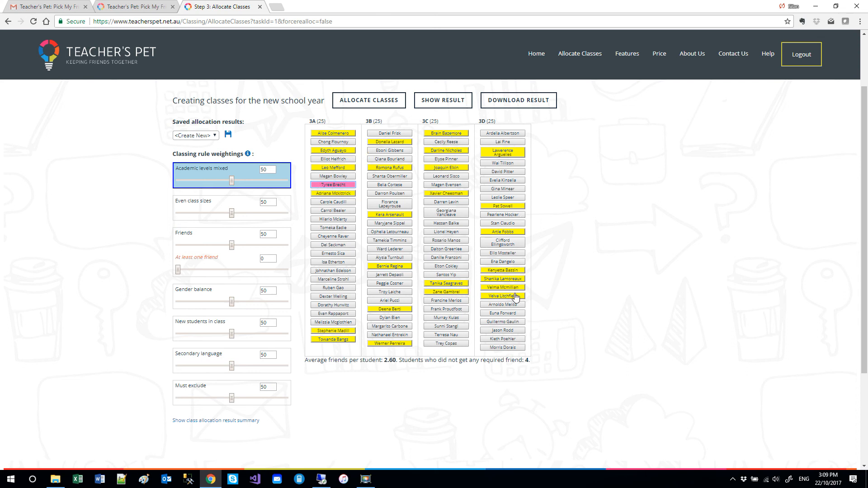
mouse_move(517, 297)
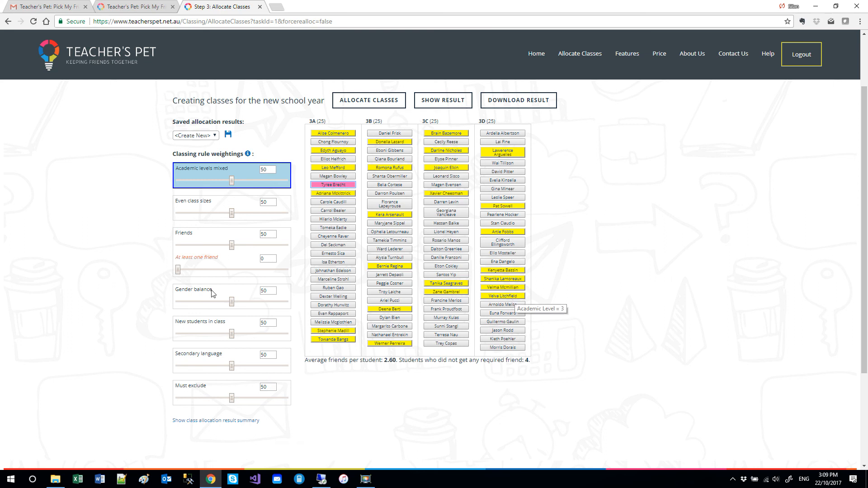
left_click(195, 292)
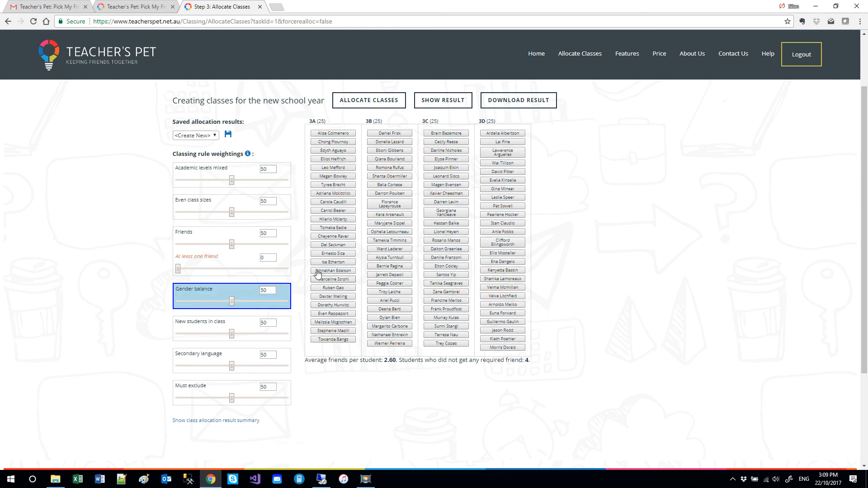
left_click(335, 236)
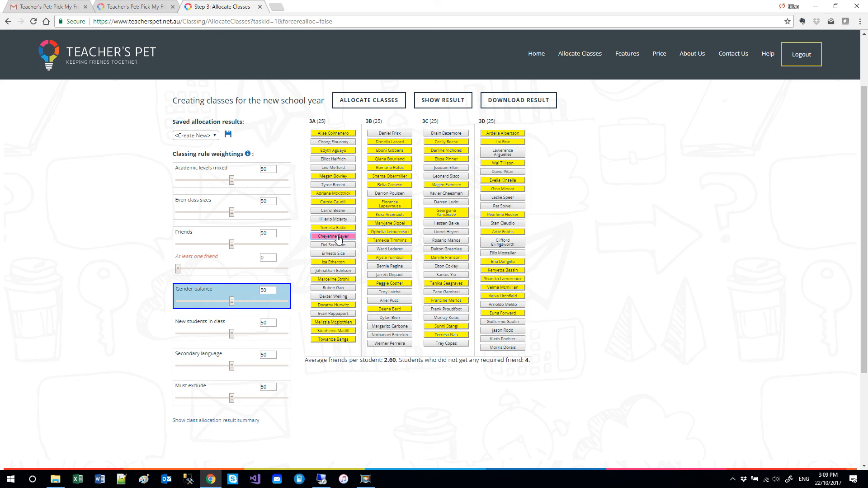
Select the Secondary language rule, highlight students sharing a class 3A student's language, and check the language of highlighted students
scroll(338, 239, "down", 3)
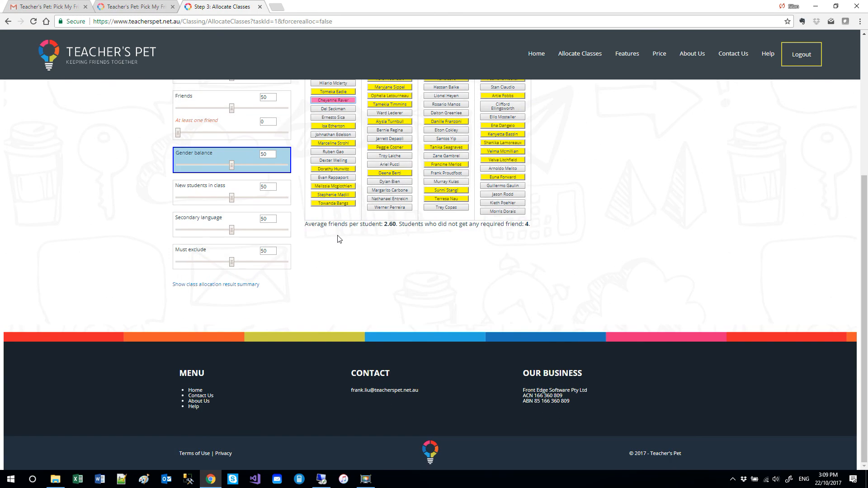
left_click(192, 219)
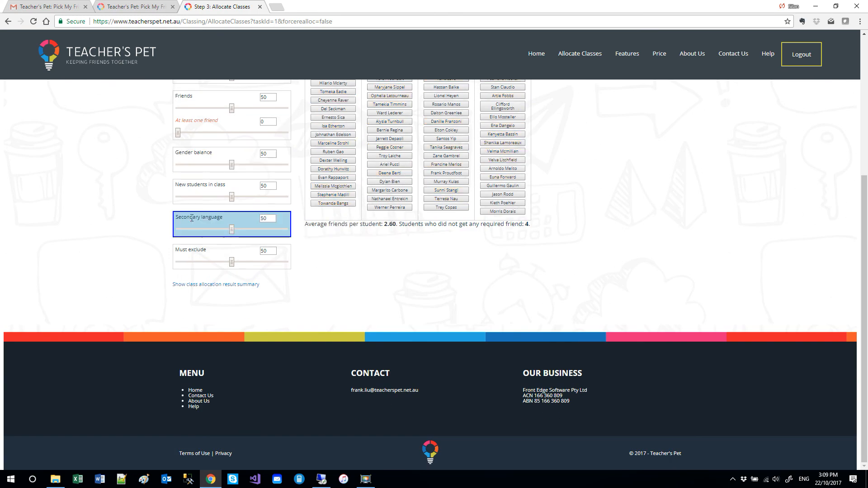
scroll(192, 219, "up", 3)
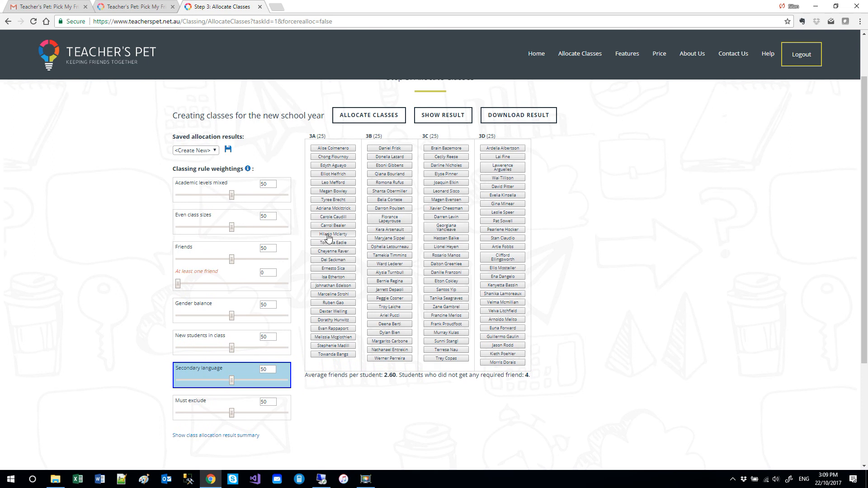
left_click(329, 238)
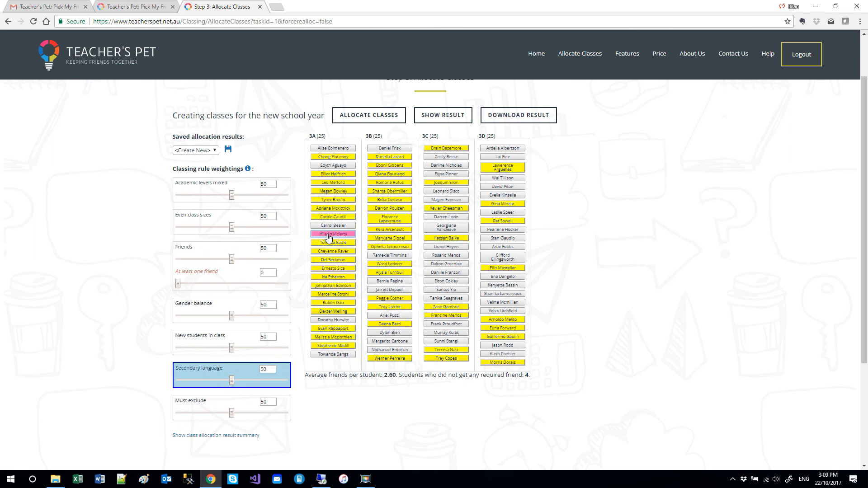
mouse_move(374, 221)
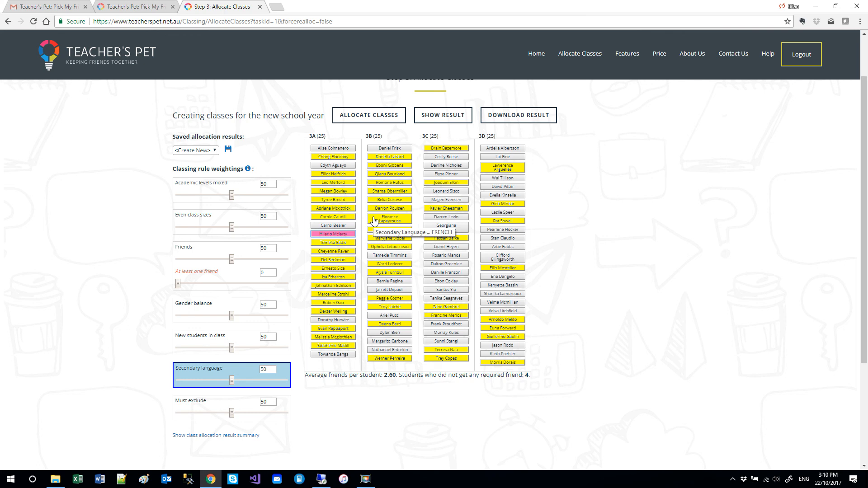
mouse_move(330, 239)
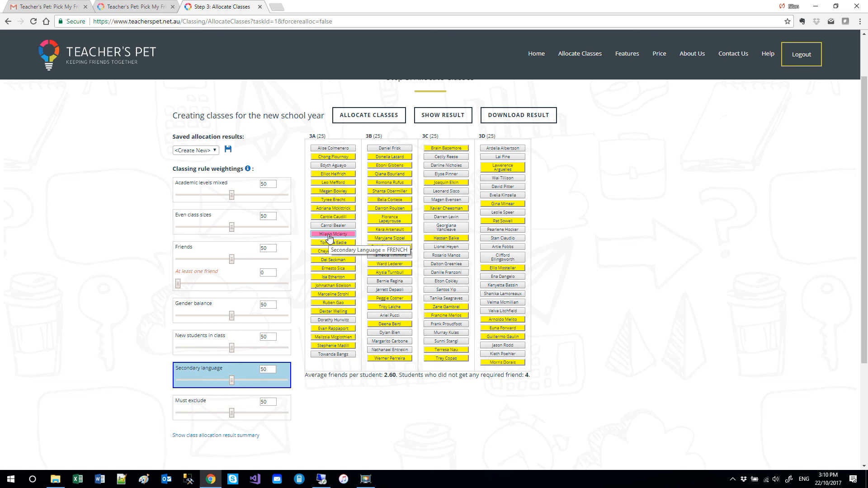
Show the class allocation result summary and compare the academic level, gender, current class and secondary language charts across classes 3A to 3D
scroll(330, 238, "down", 3)
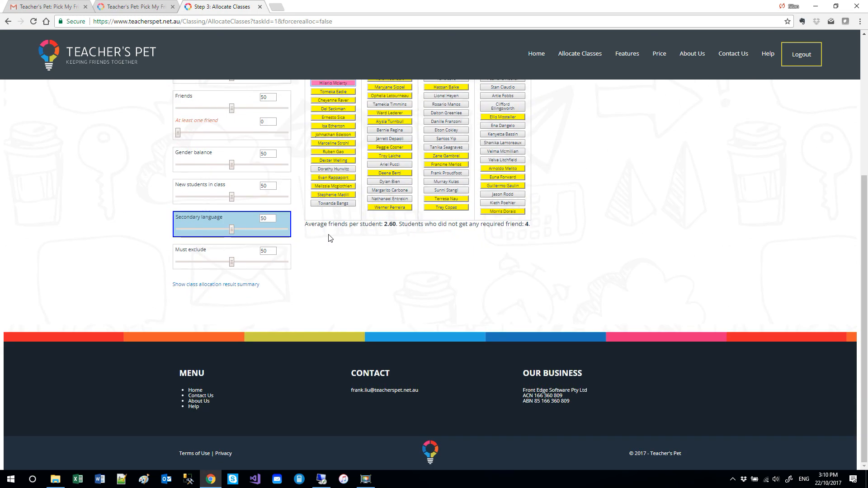
left_click(200, 286)
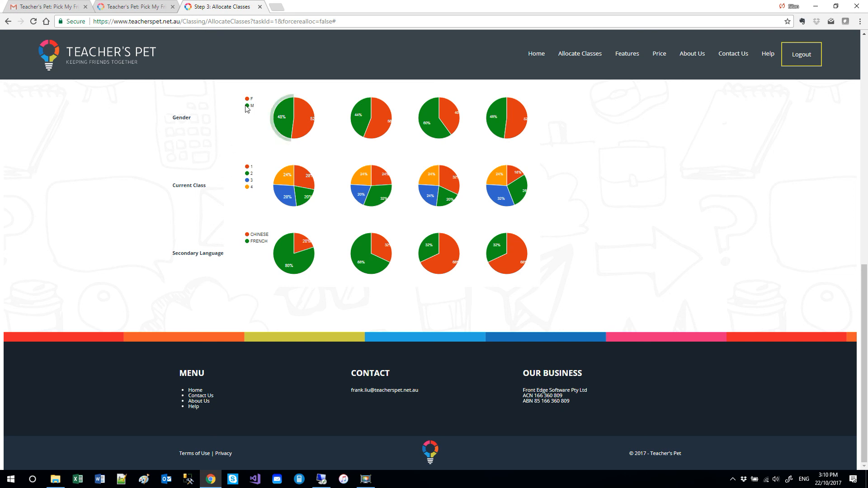
mouse_move(286, 119)
mouse_move(361, 117)
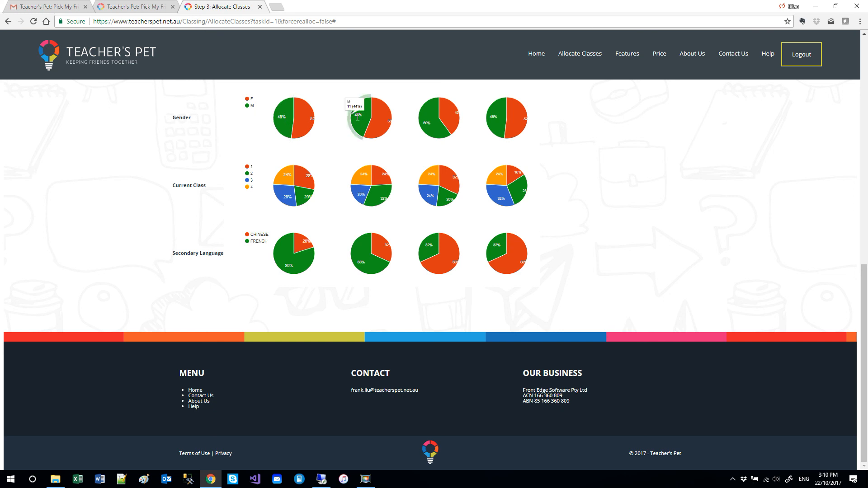
scroll(358, 118, "up", 2)
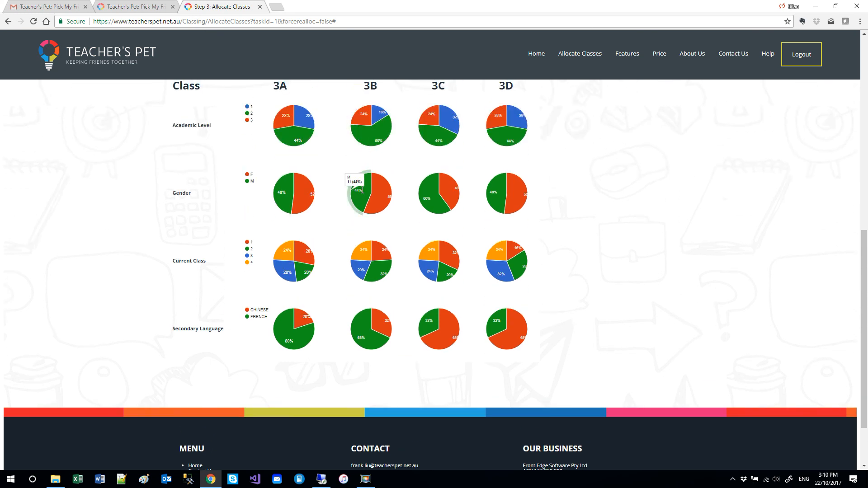
mouse_move(433, 208)
scroll(431, 168, "up", 2)
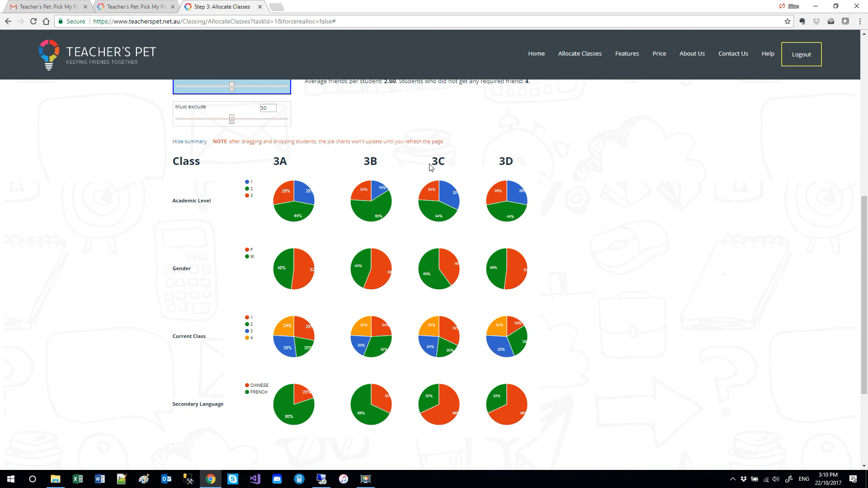
scroll(431, 168, "up", 5)
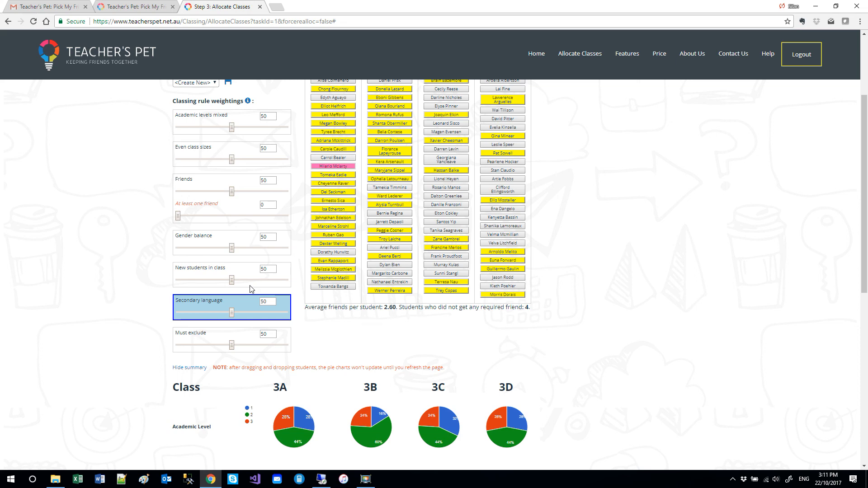
scroll(608, 290, "up", 3)
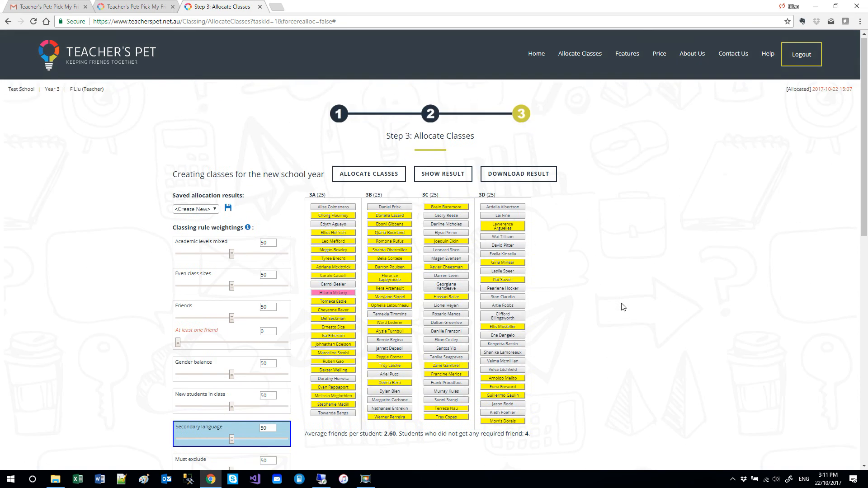